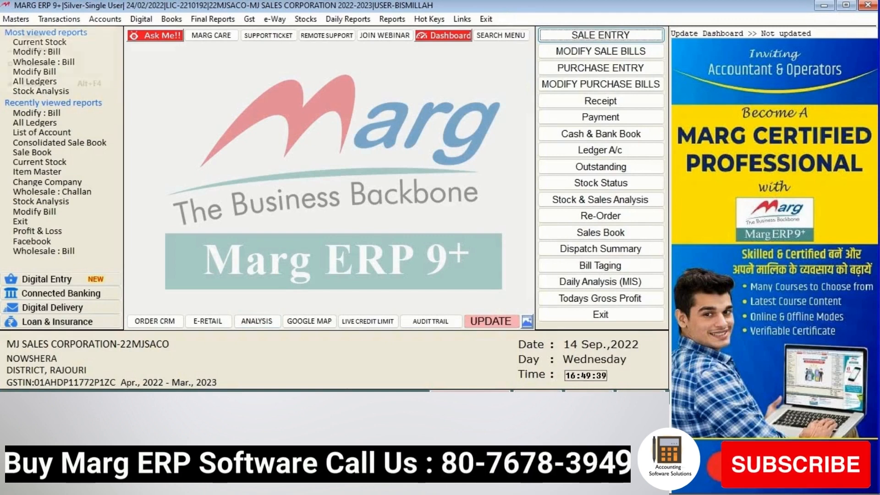
pyautogui.hotkey('alt', 'space')
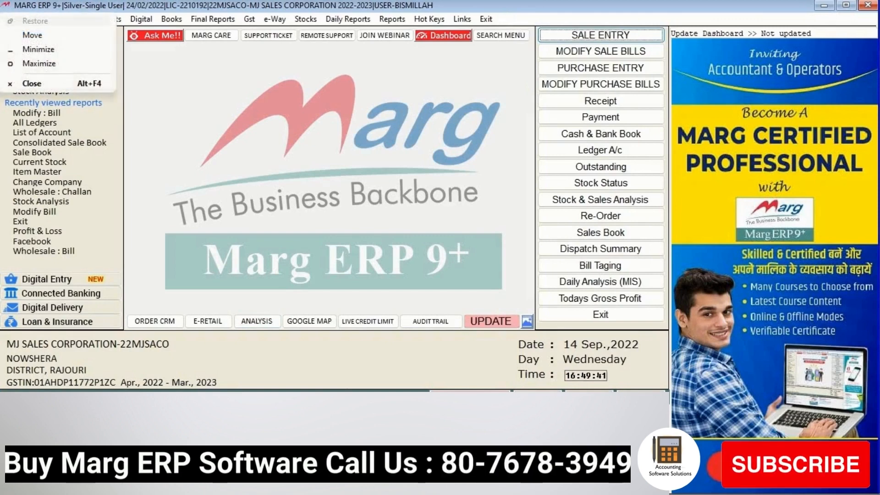
pyautogui.press('Escape')
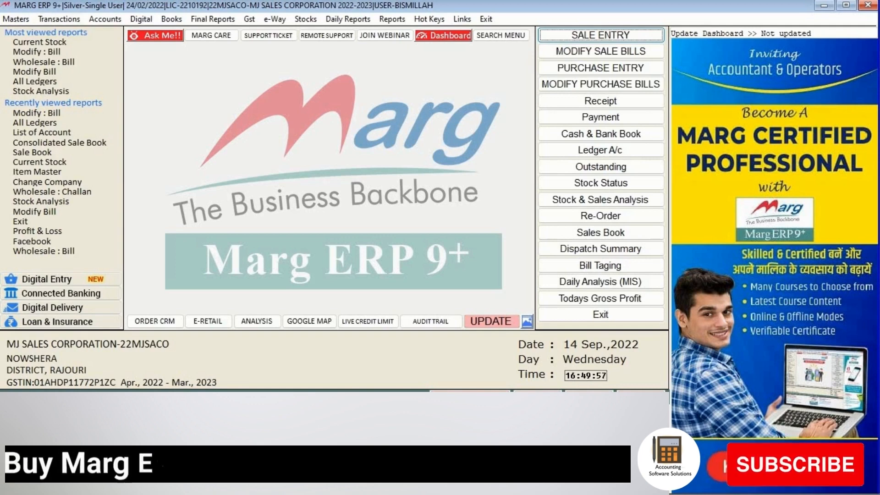
# Open the selection for modifying existing purchase bills
pyautogui.hotkey('alt', 't')
pyautogui.hotkey('alt', 't')
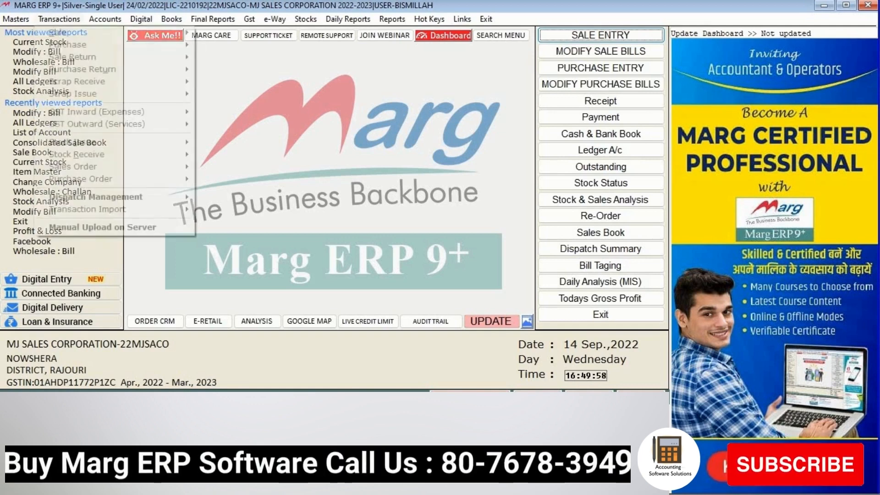
pyautogui.press('Down')
pyautogui.press('Right')
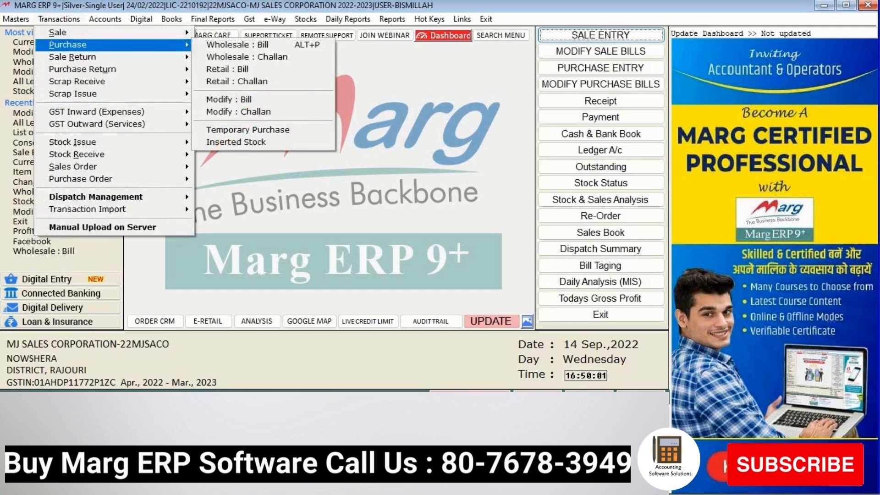
pyautogui.press('Down')
pyautogui.press('Down')
pyautogui.press('Down')
pyautogui.press('Down')
pyautogui.press('Return')
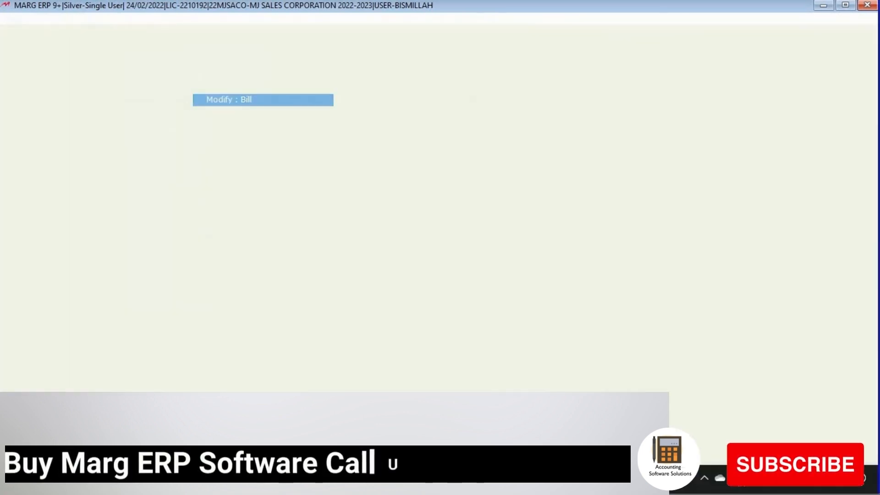
# List the purchase bills for All Time with all ledgers, all hold states and all bill types
pyautogui.press('Return')
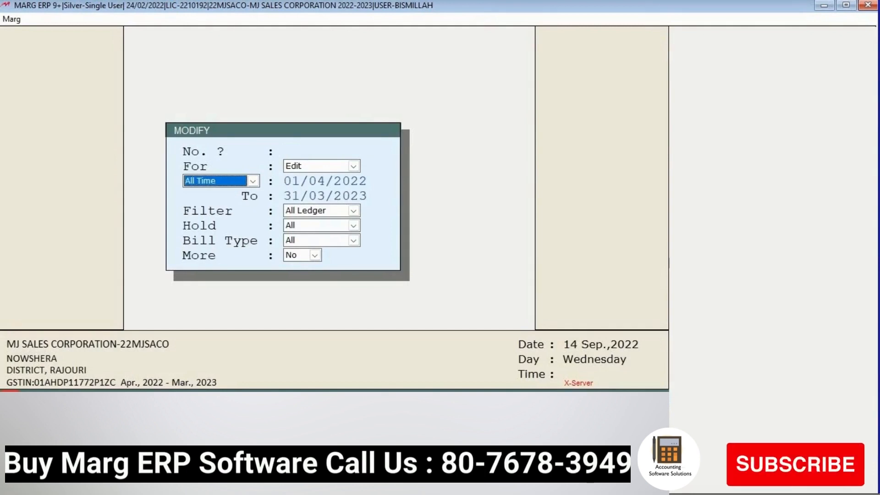
pyautogui.press('Return')
pyautogui.press('Return')
pyautogui.press('Return')
pyautogui.press('Return')
pyautogui.press('Return')
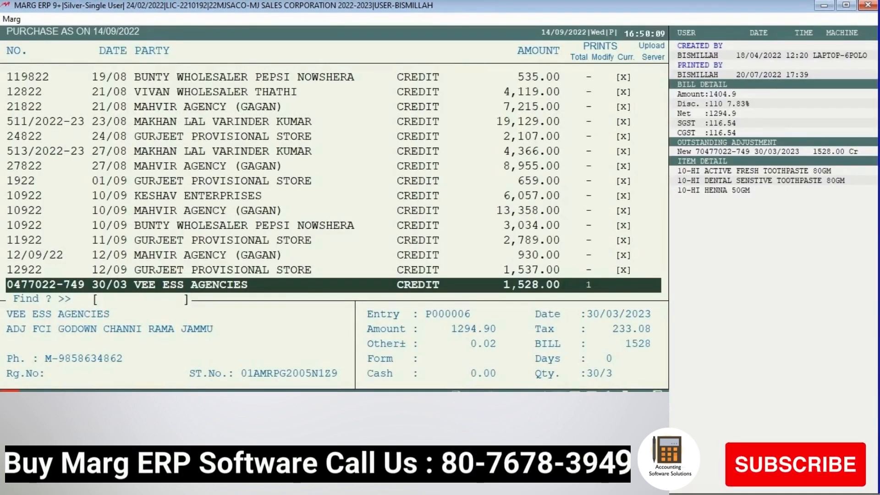
# Look through the purchase bill list for credit purchases and their amounts, and close the list
pyautogui.press('Up')
pyautogui.press('pageup')
pyautogui.press('Down')
pyautogui.press('Down')
pyautogui.press('Down')
pyautogui.press('Down')
pyautogui.press('Down')
pyautogui.press('Down')
pyautogui.press('Down')
pyautogui.press('Down')
pyautogui.press('Down')
pyautogui.press('Down')
pyautogui.press('Down')
pyautogui.press('Down')
pyautogui.press('Down')
pyautogui.press('Down')
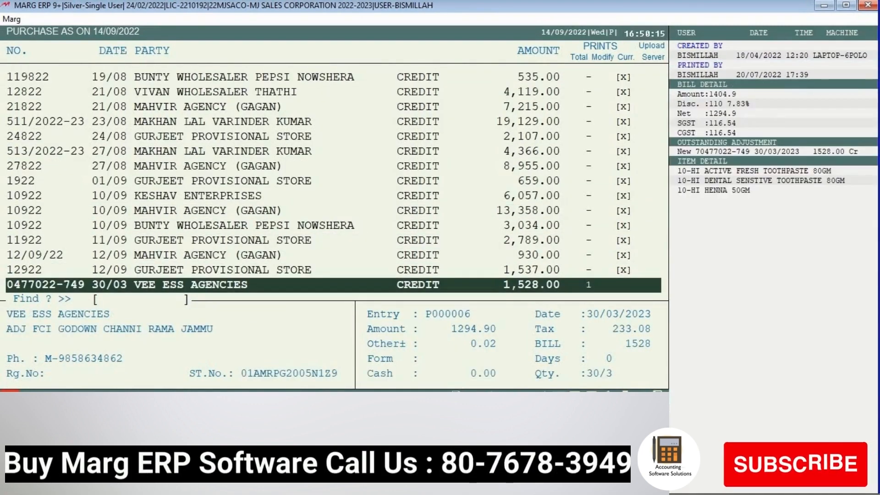
pyautogui.press('Escape')
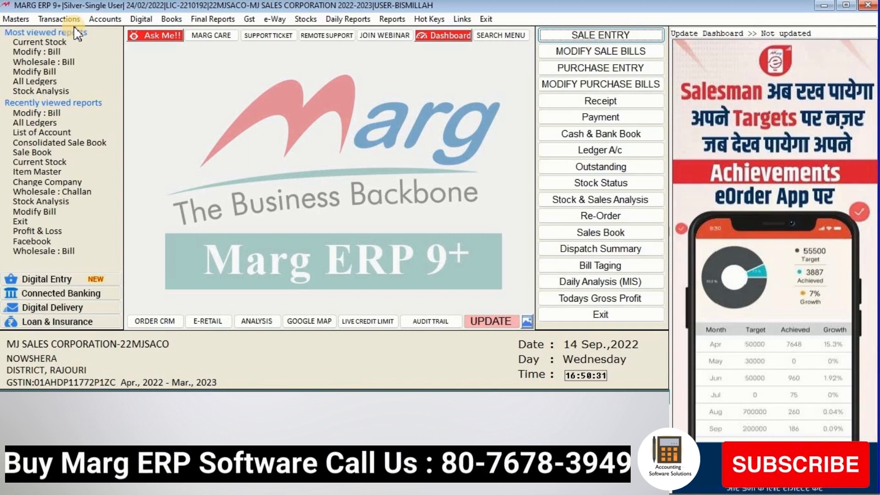
# Open the creditors ledgers report for the Sundry Creditors group
pyautogui.click(177, 19)
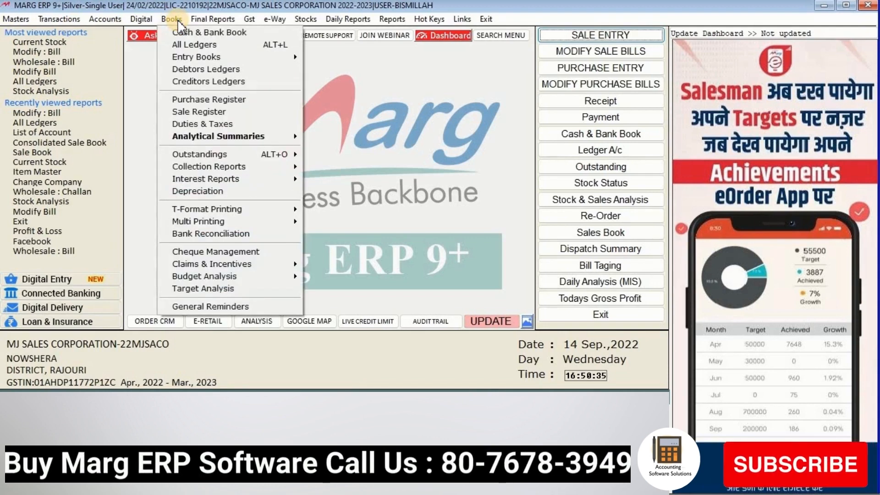
pyautogui.click(209, 83)
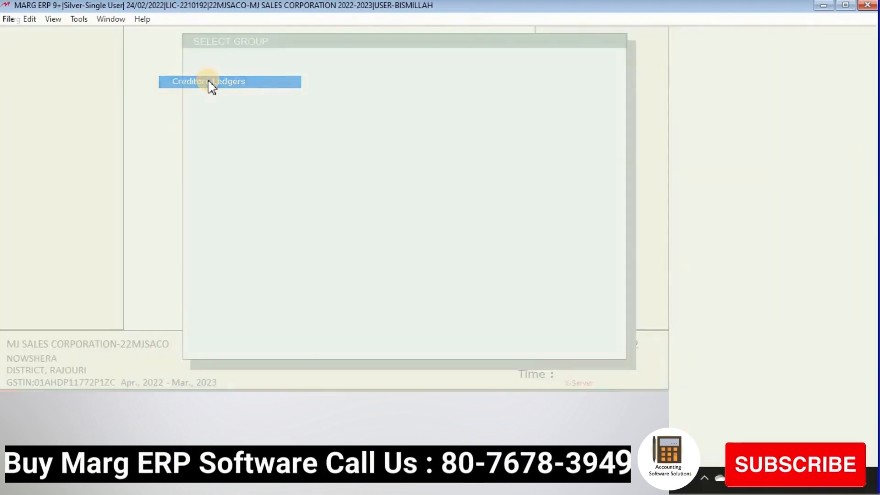
pyautogui.click(208, 79)
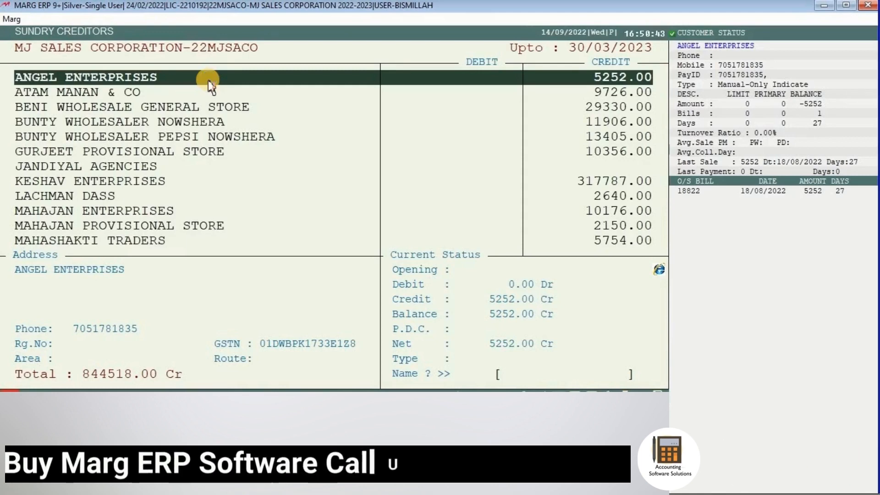
# Examine the suppliers in the Sundry Creditors list with their credit balances and outstanding bills, and close the report
pyautogui.press('Down')
pyautogui.press('Down')
pyautogui.press('Down')
pyautogui.press('Down')
pyautogui.press('Down')
pyautogui.press('Down')
pyautogui.press('Down')
pyautogui.press('Down')
pyautogui.press('Up')
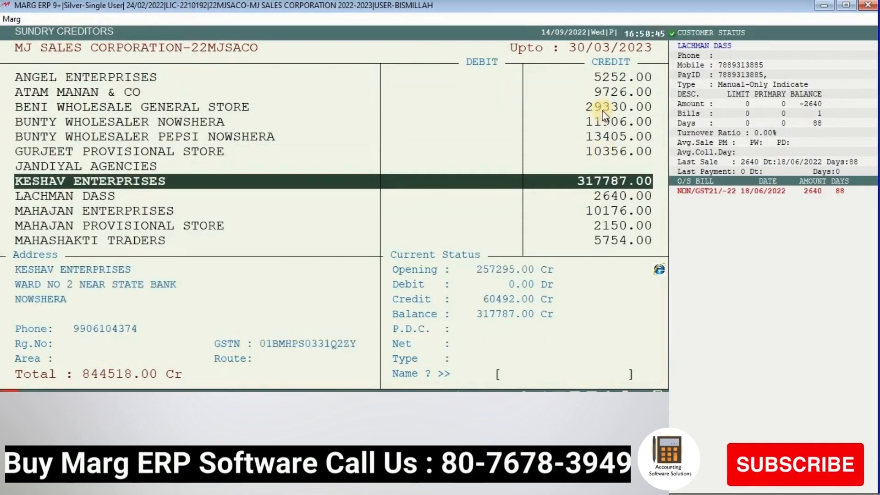
pyautogui.click(614, 78)
pyautogui.press('Down')
pyautogui.press('Down')
pyautogui.press('Down')
pyautogui.press('Down')
pyautogui.press('Down')
pyautogui.press('Down')
pyautogui.press('Down')
pyautogui.press('Down')
pyautogui.press('Down')
pyautogui.press('Down')
pyautogui.press('Down')
pyautogui.press('Down')
pyautogui.press('Down')
pyautogui.press('Down')
pyautogui.press('Down')
pyautogui.press('Down')
pyautogui.press('Down')
pyautogui.press('Down')
pyautogui.press('Down')
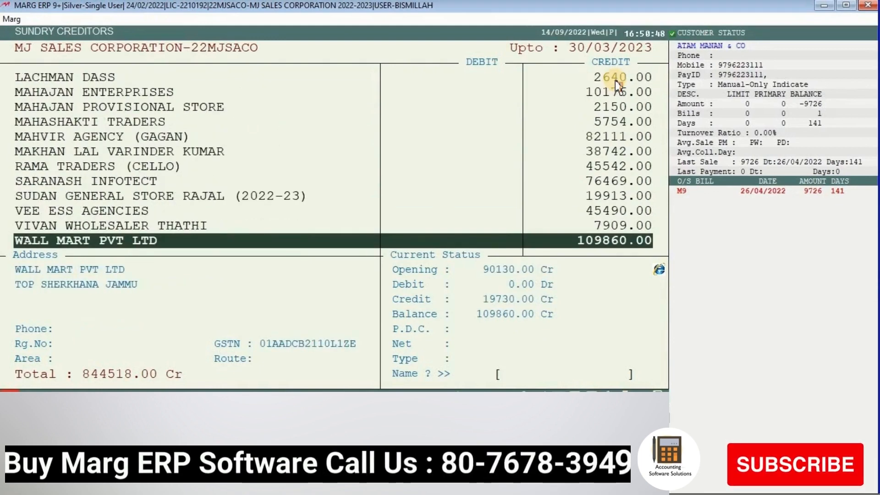
pyautogui.press('Up')
pyautogui.press('Up')
pyautogui.press('Up')
pyautogui.press('Up')
pyautogui.press('Up')
pyautogui.press('Up')
pyautogui.press('Up')
pyautogui.press('Up')
pyautogui.press('Up')
pyautogui.press('Up')
pyautogui.press('Up')
pyautogui.press('Up')
pyautogui.press('Up')
pyautogui.press('Up')
pyautogui.press('Up')
pyautogui.press('Up')
pyautogui.press('Up')
pyautogui.press('Up')
pyautogui.press('Up')
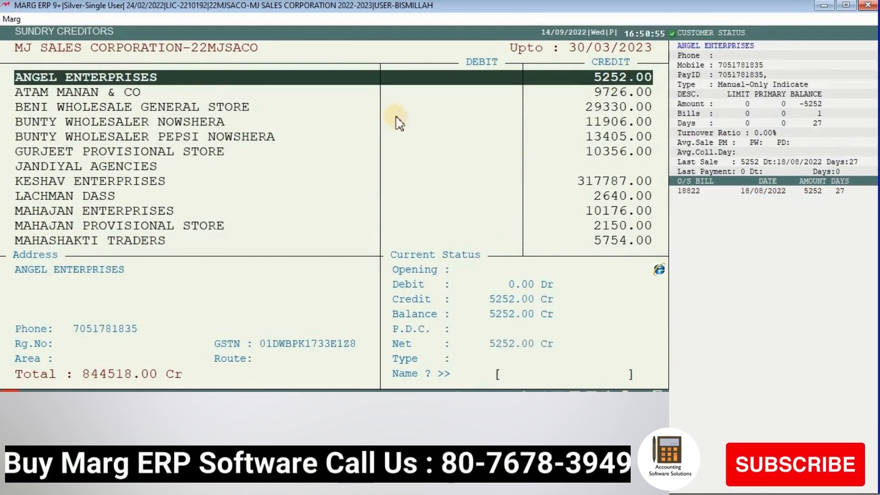
pyautogui.press('Down')
pyautogui.press('Down')
pyautogui.press('Down')
pyautogui.press('Down')
pyautogui.press('Down')
pyautogui.press('Up')
pyautogui.press('Up')
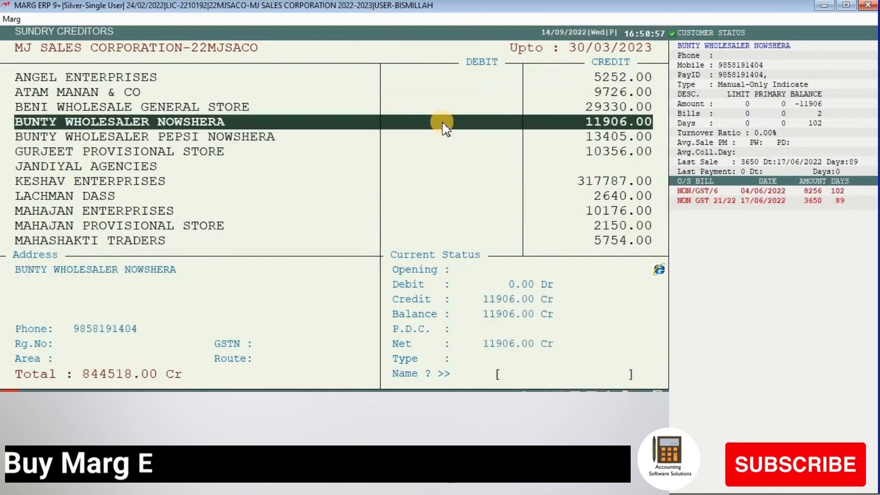
pyautogui.click(509, 82)
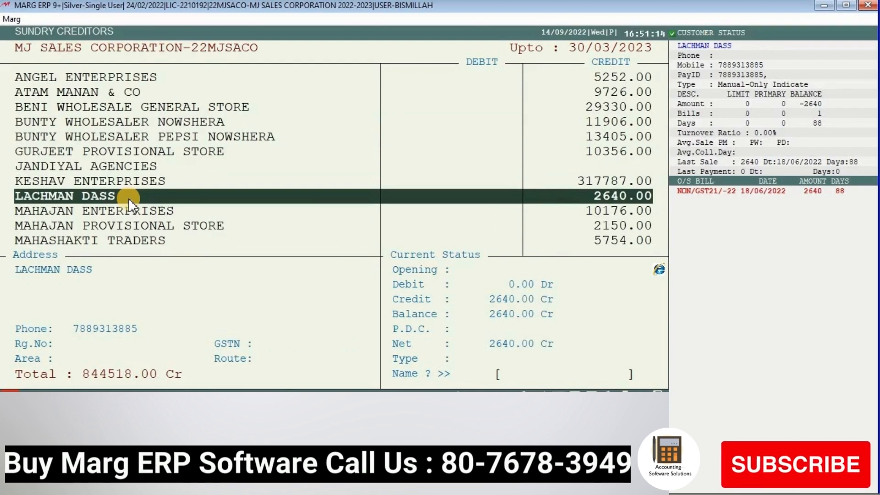
pyautogui.press('Escape')
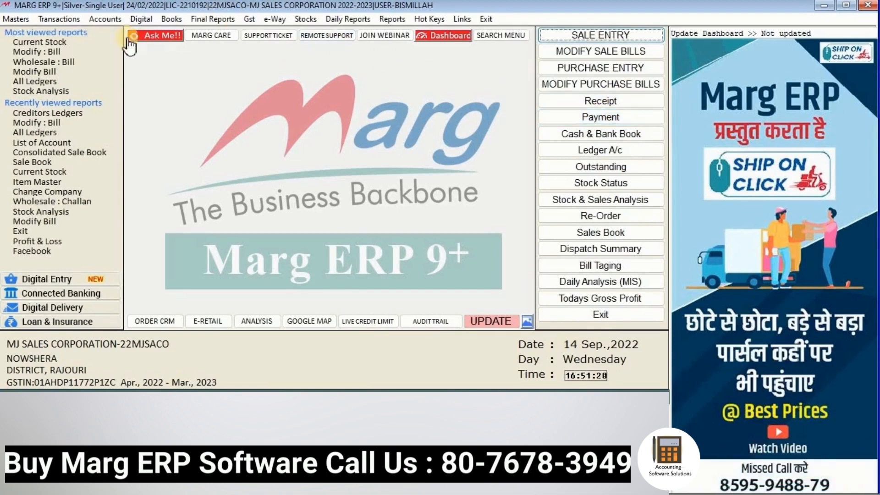
pyautogui.click(106, 20)
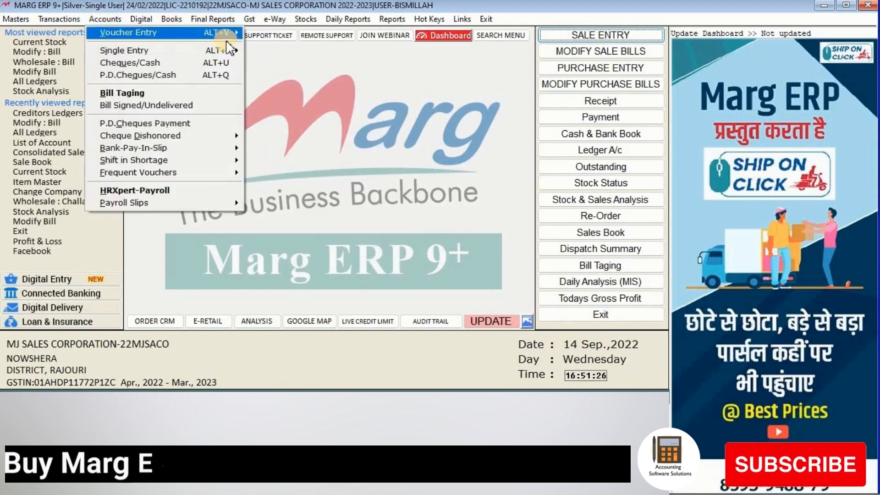
pyautogui.moveTo(232, 33)
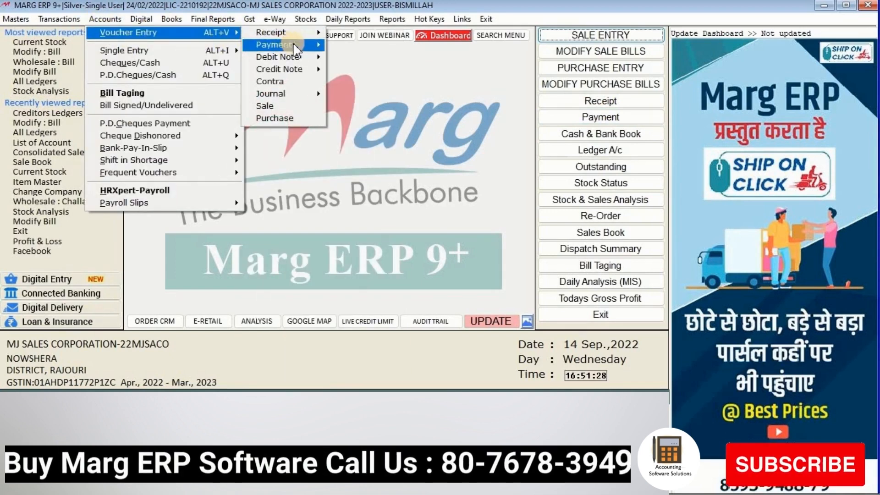
pyautogui.moveTo(287, 46)
pyautogui.click(338, 46)
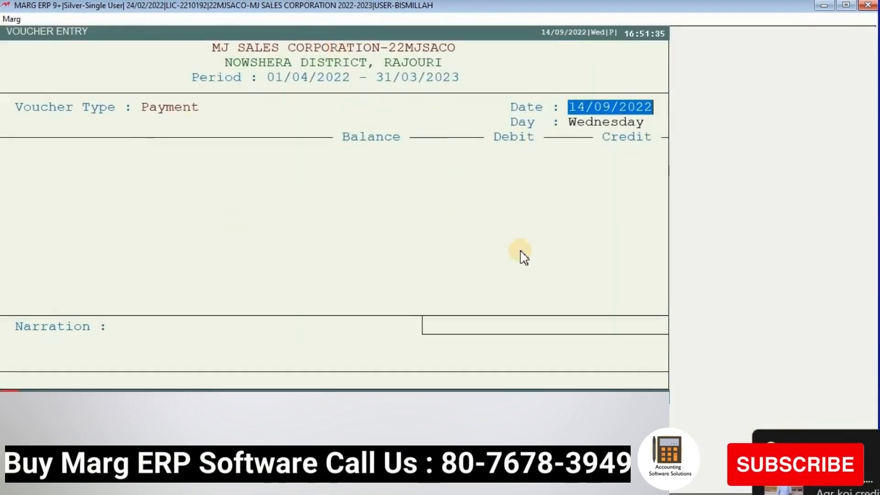
pyautogui.press('Escape')
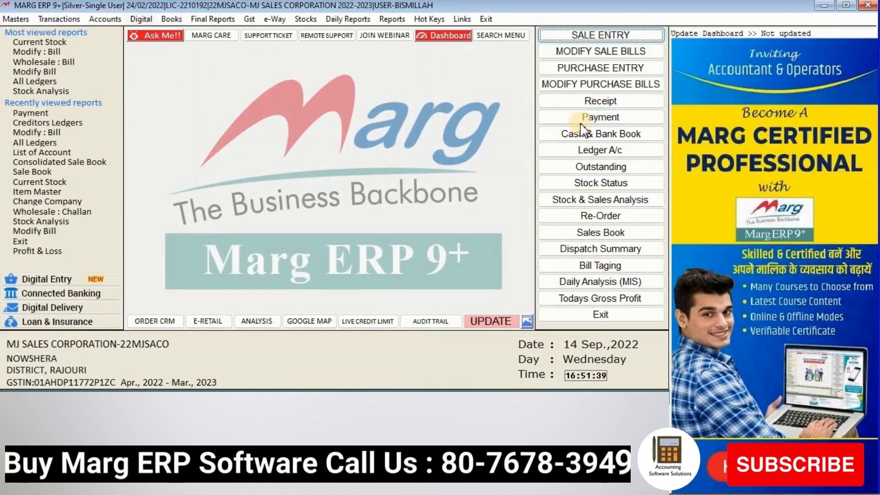
# Open a new payment voucher entry
pyautogui.click(596, 137)
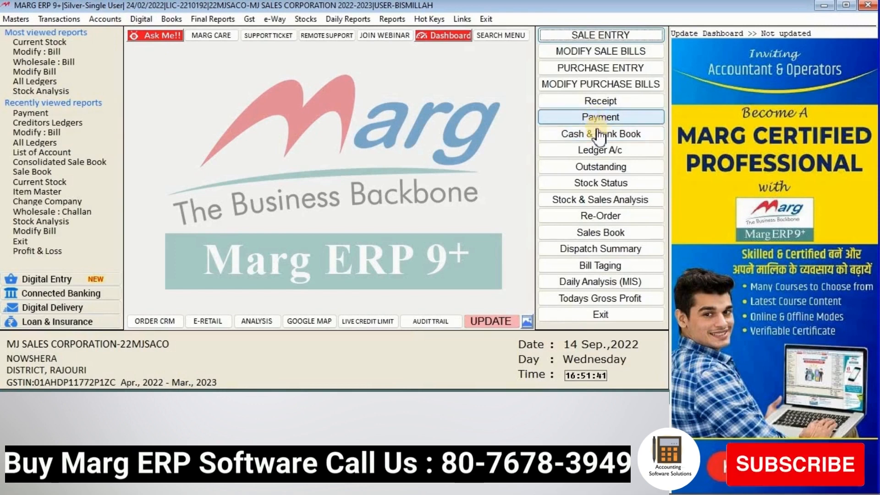
pyautogui.click(600, 120)
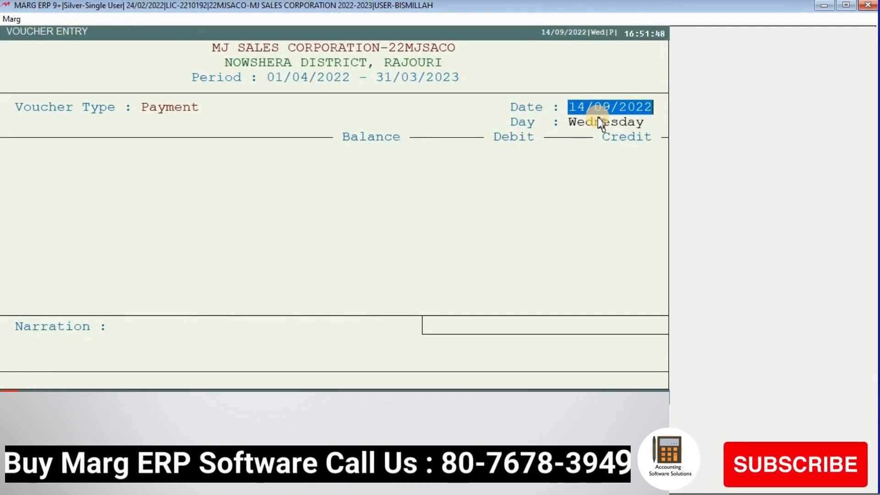
pyautogui.press('Return')
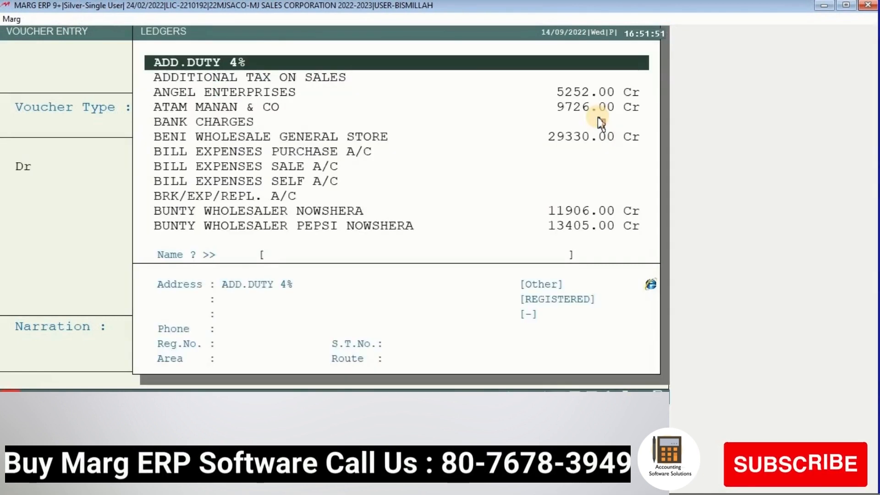
pyautogui.press('Down')
pyautogui.press('Down')
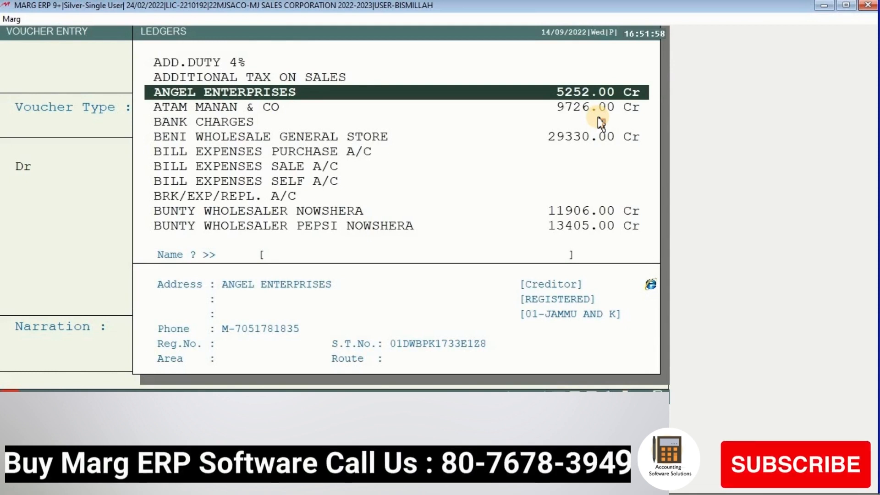
pyautogui.press('Escape')
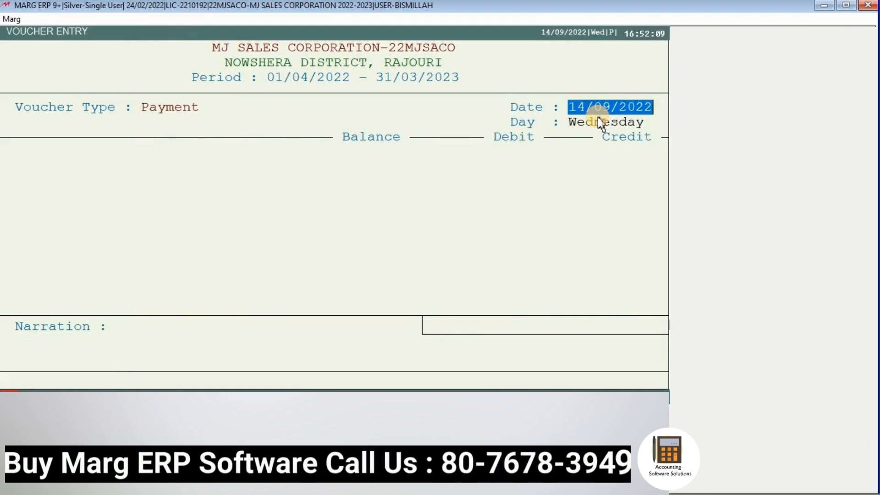
# Set the payment voucher's date to 12-07-2022
pyautogui.write('12-07')
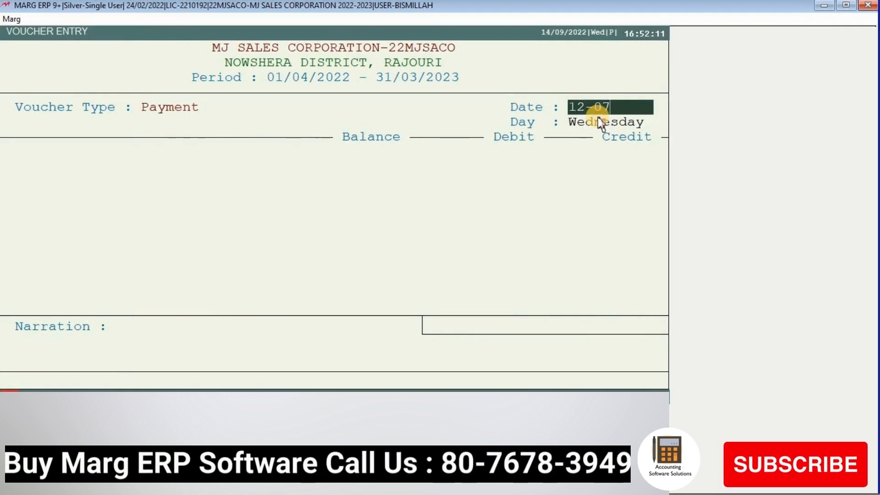
pyautogui.write('-20')
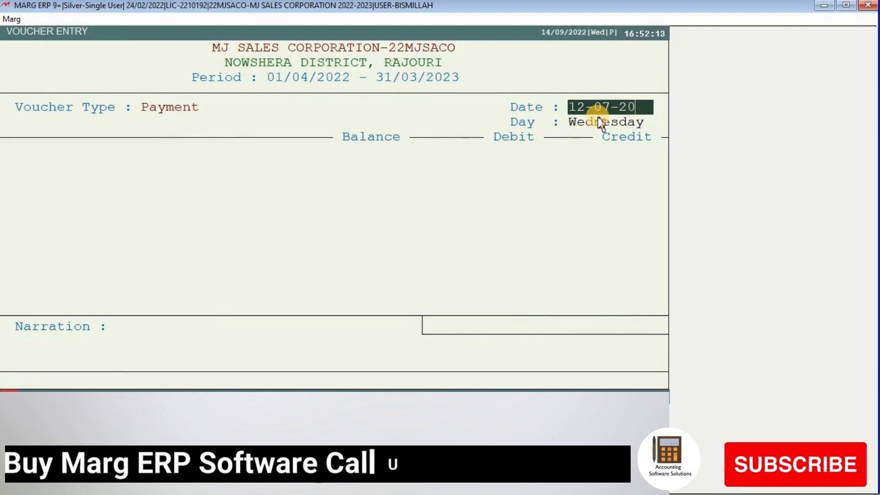
pyautogui.write('22')
pyautogui.press('Return')
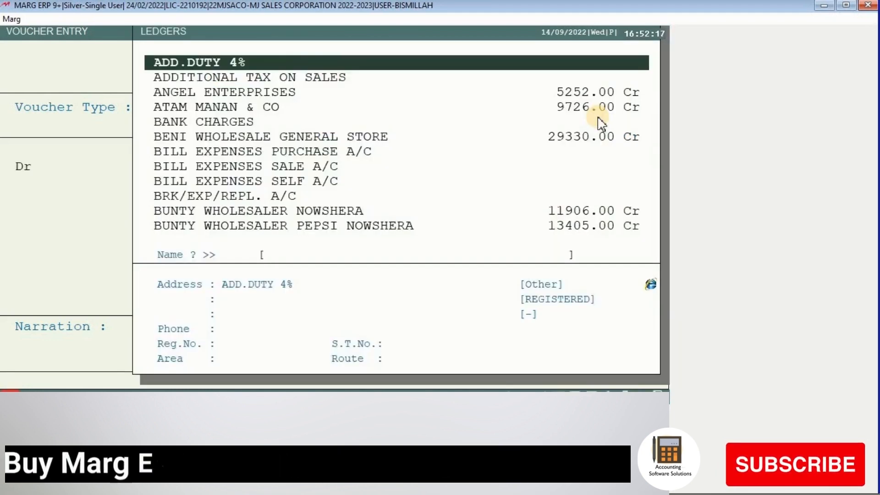
# Choose ANGEL ENTERPRISES as the voucher's debit ledger and enter a debit amount of 4000
pyautogui.press('Down')
pyautogui.press('Down')
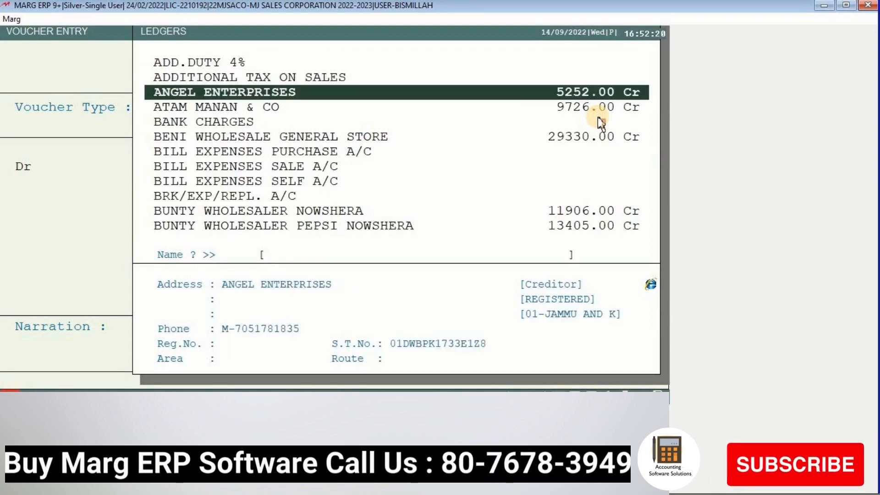
pyautogui.write('ANG')
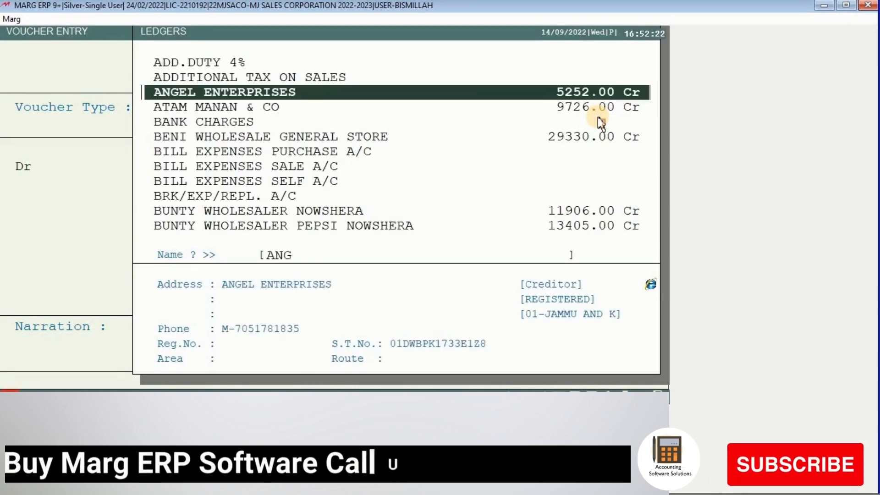
pyautogui.press('Return')
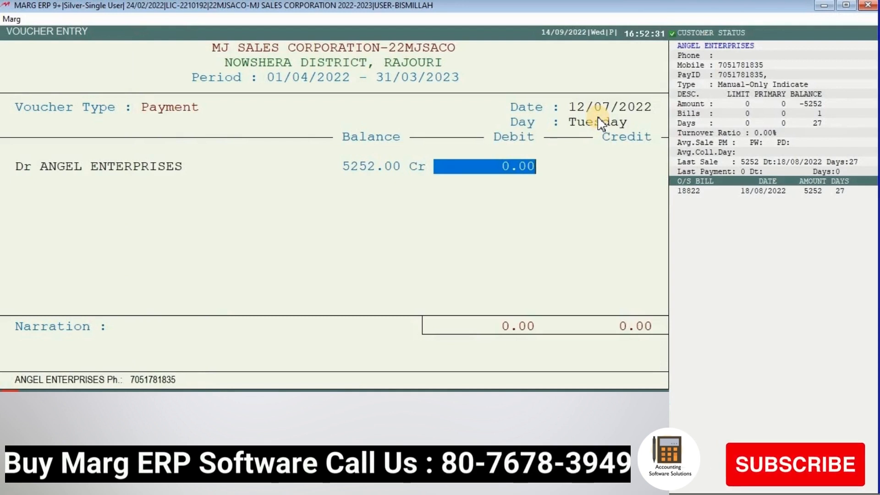
pyautogui.write('4000 .')
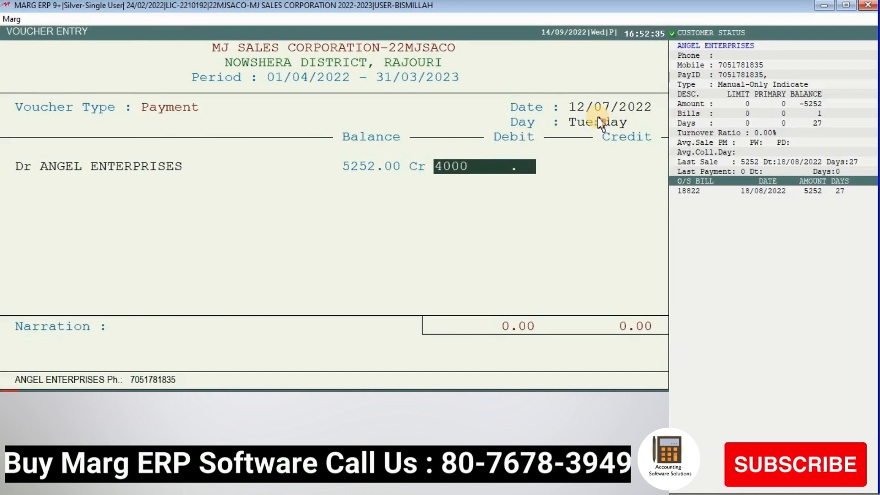
pyautogui.press('Return')
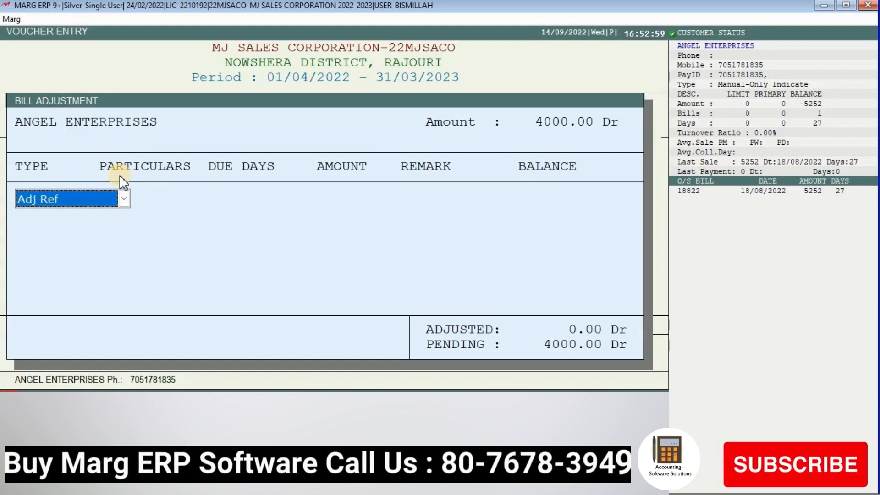
# Adjust the full 4000 debit against the supplier's pending purchase bill dated 18/08/22, using the Adj Ref type
pyautogui.press('Return')
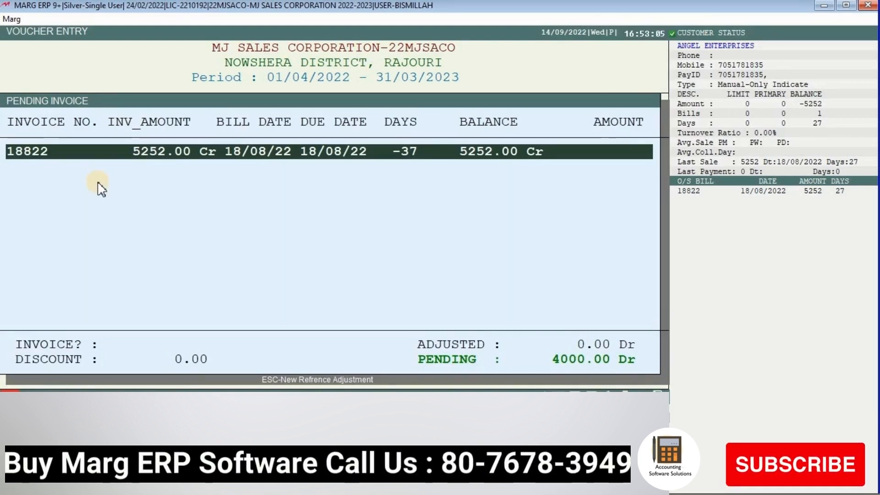
pyautogui.press('Return')
pyautogui.press('Return')
pyautogui.press('Return')
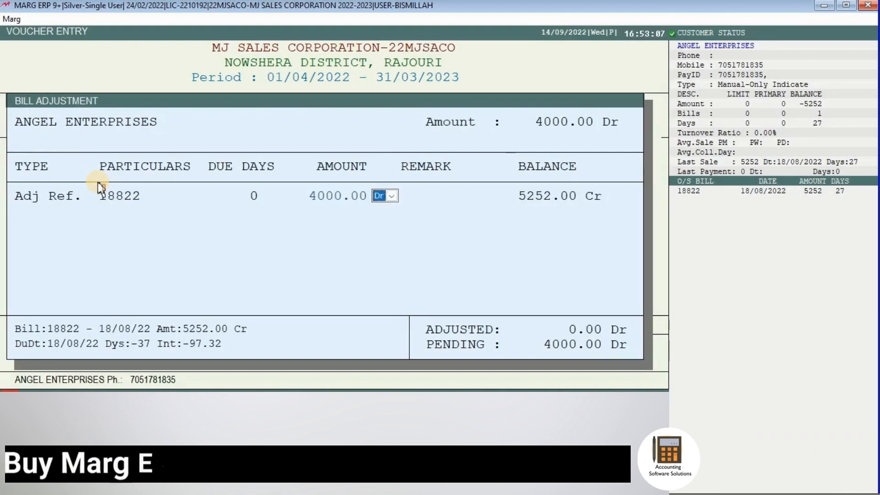
pyautogui.press('Return')
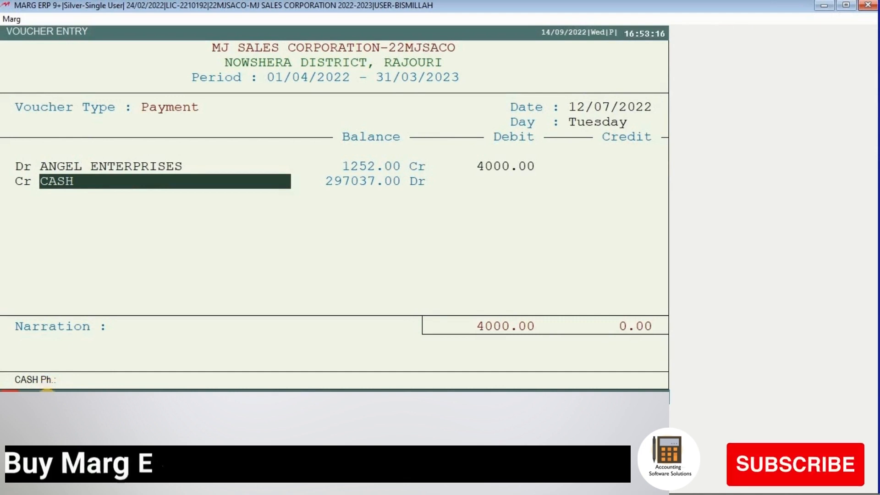
# Choose CASH as the payment voucher's credit ledger with a credit amount of 4000
pyautogui.click(68, 186)
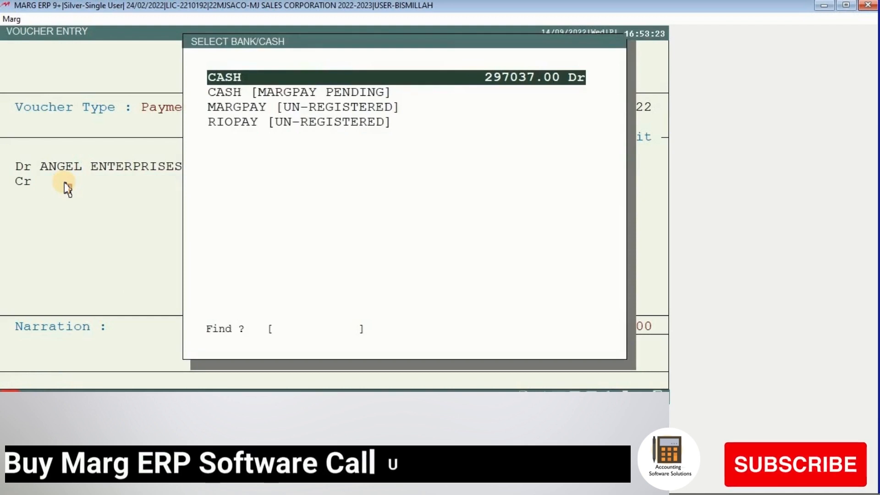
pyautogui.press('Down')
pyautogui.press('Down')
pyautogui.press('Down')
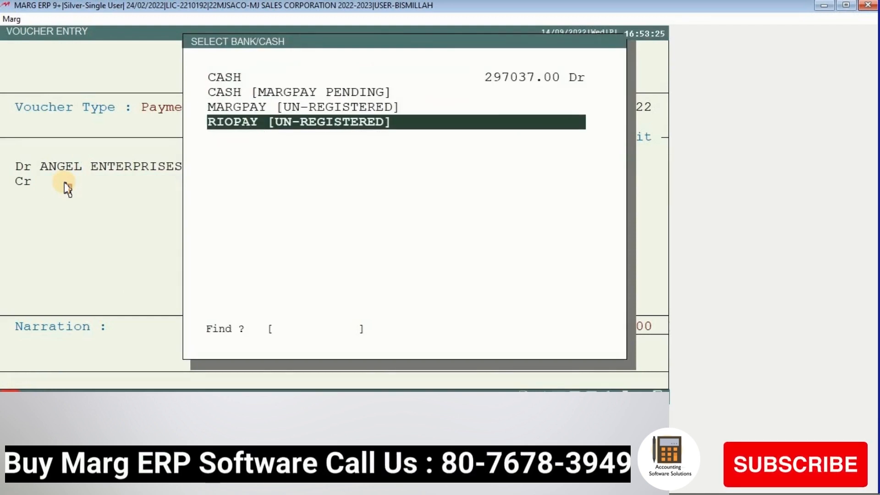
pyautogui.press('Up')
pyautogui.press('Up')
pyautogui.press('Up')
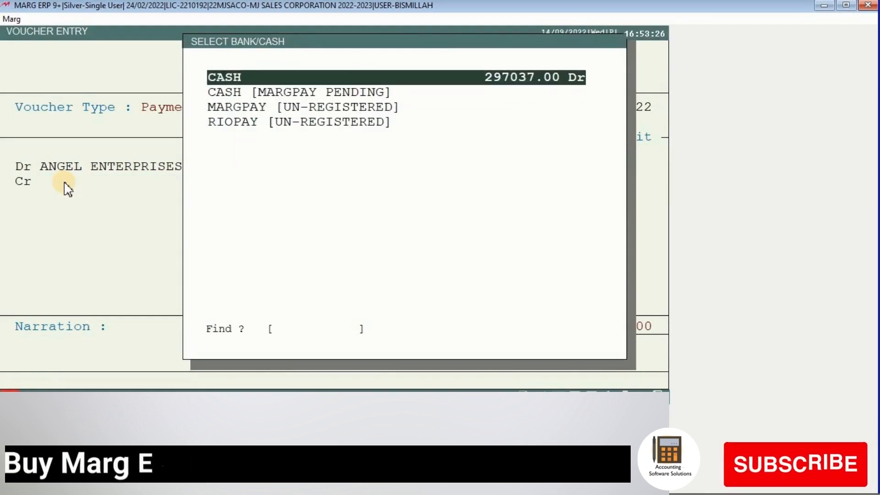
pyautogui.press('Return')
pyautogui.press('Return')
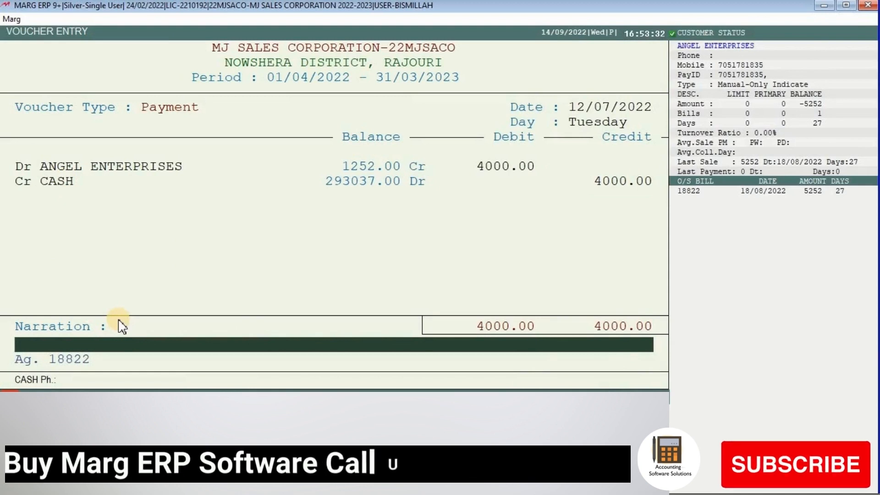
# Enter the narration "cash payment", save the payment voucher and leave voucher entry
pyautogui.write('ca')
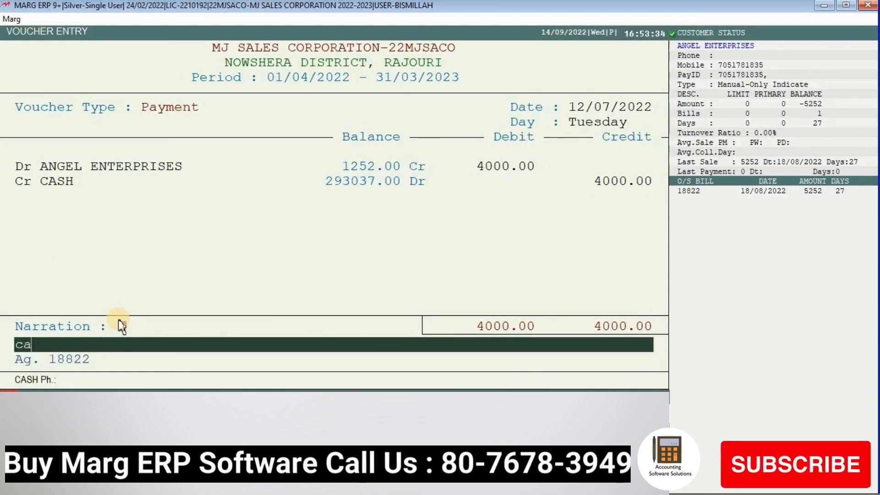
pyautogui.write('sh payment')
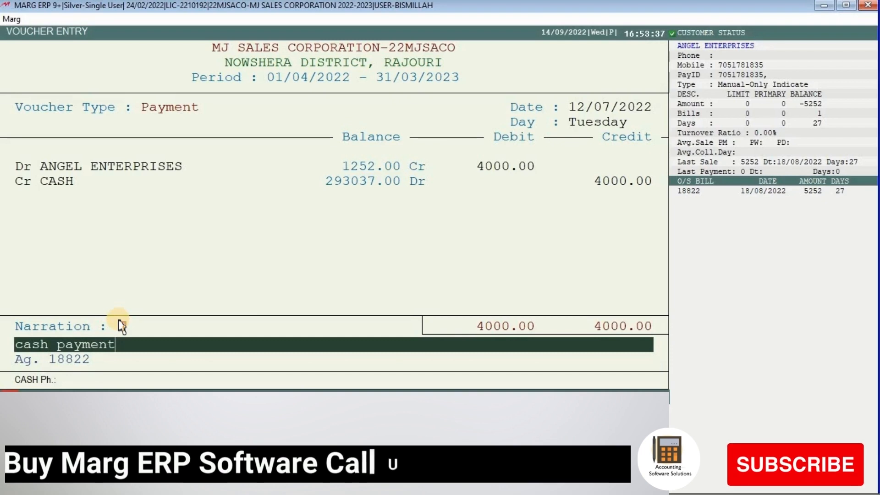
pyautogui.press('Return')
pyautogui.press('Return')
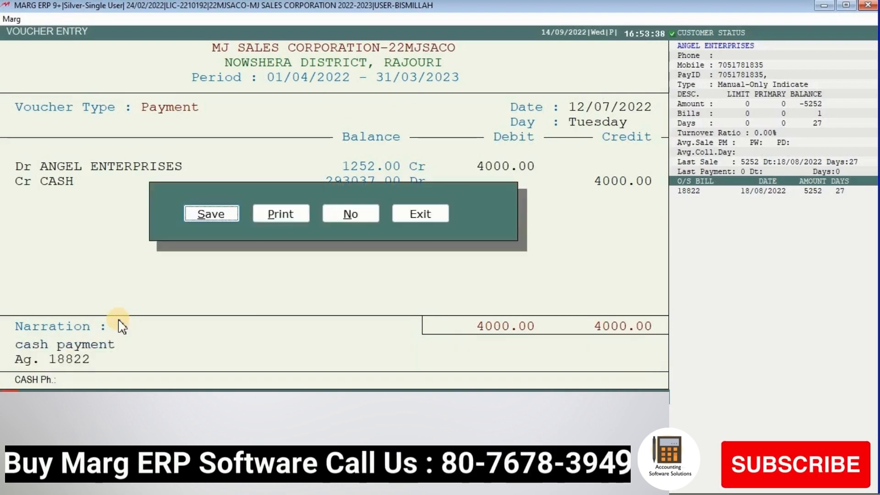
pyautogui.press('Return')
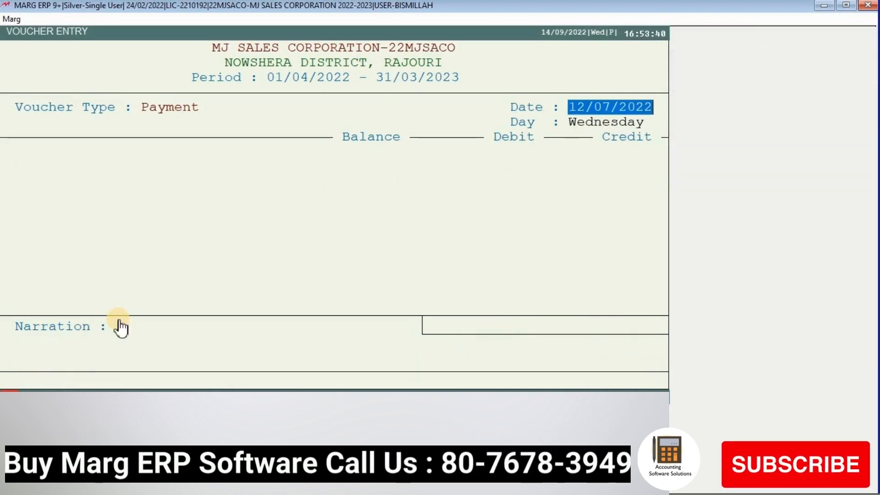
pyautogui.press('Escape')
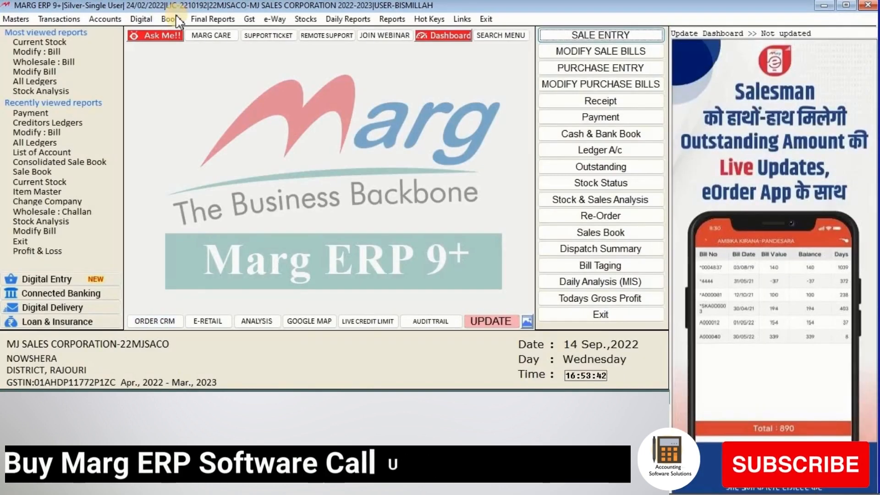
# Open the creditors ledgers for the SUNDRY CREDITORS group and check the status of ANGEL ENTERPRISES
pyautogui.click(177, 19)
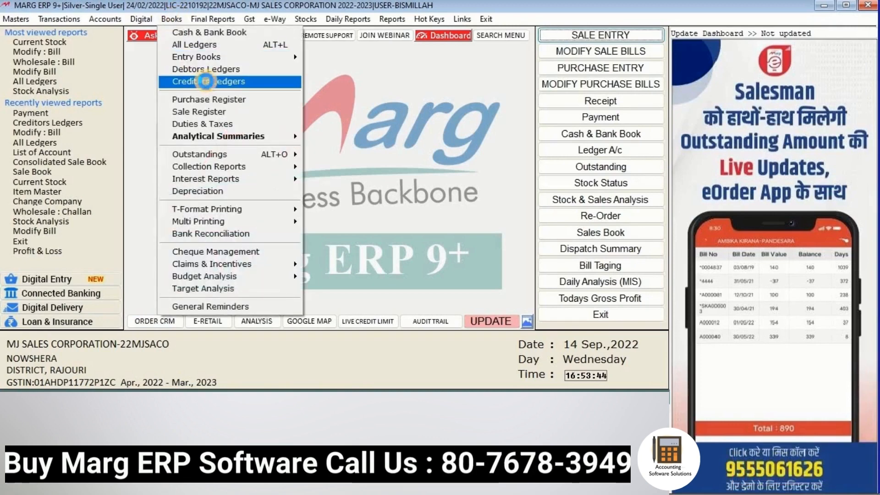
pyautogui.click(205, 81)
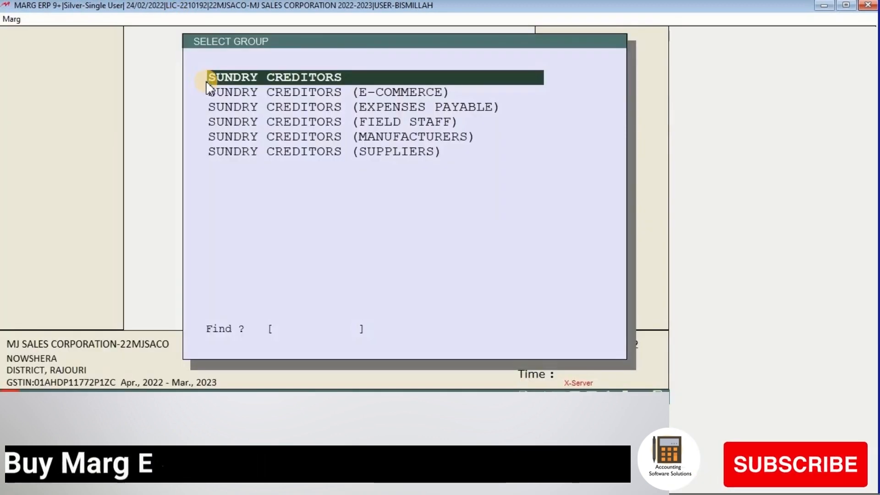
pyautogui.click(206, 81)
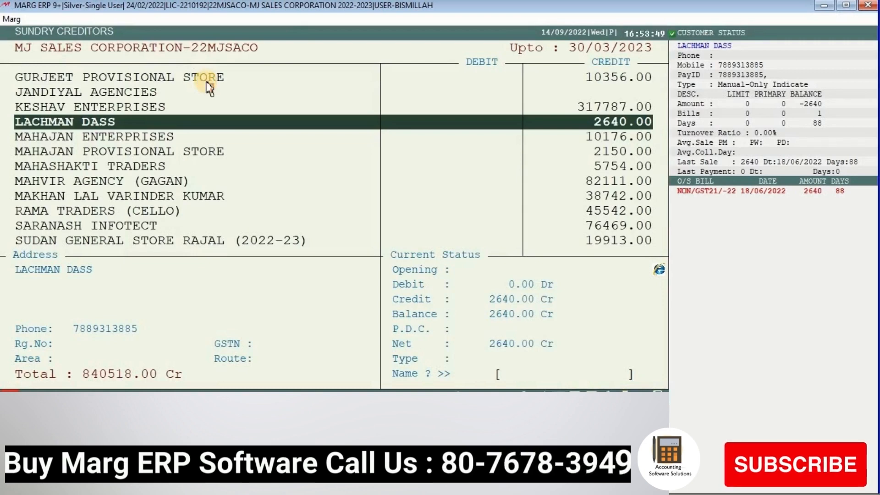
pyautogui.press('Up')
pyautogui.press('Up')
pyautogui.press('Up')
pyautogui.press('Up')
pyautogui.press('Up')
pyautogui.press('Up')
pyautogui.press('Up')
pyautogui.press('Up')
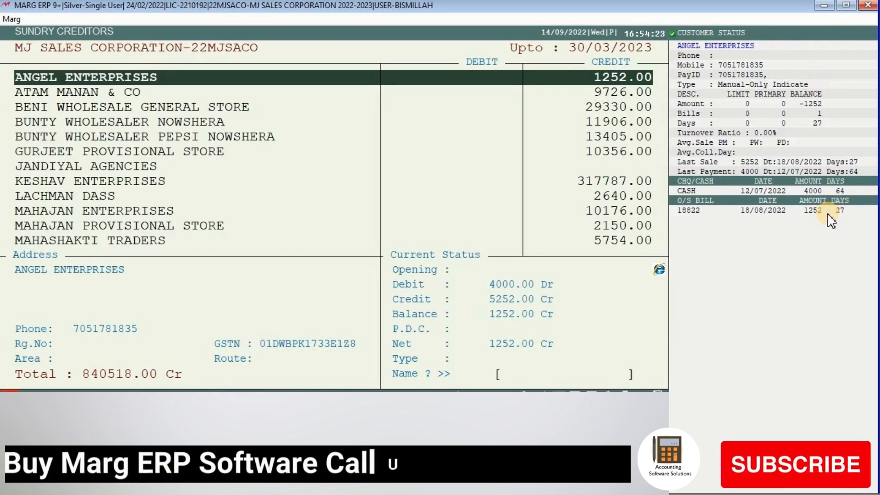
# Display the ANGEL ENTERPRISES ledger from 01/04/2022 to 30/03/2023 and review its payment and purchase entries
pyautogui.press('Return')
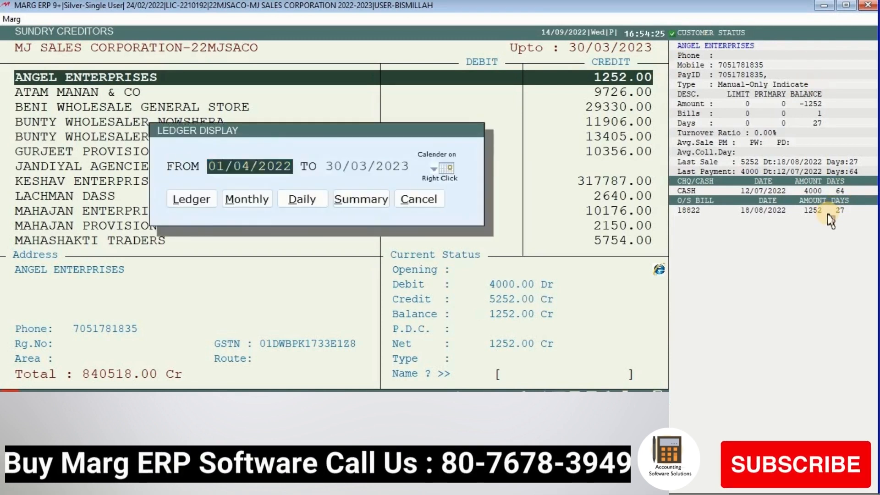
pyautogui.press('Return')
pyautogui.press('Down')
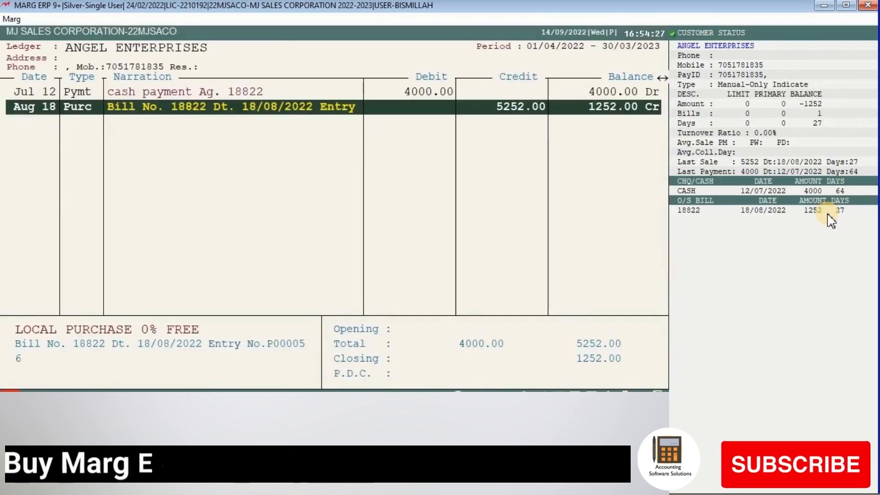
pyautogui.press('Up')
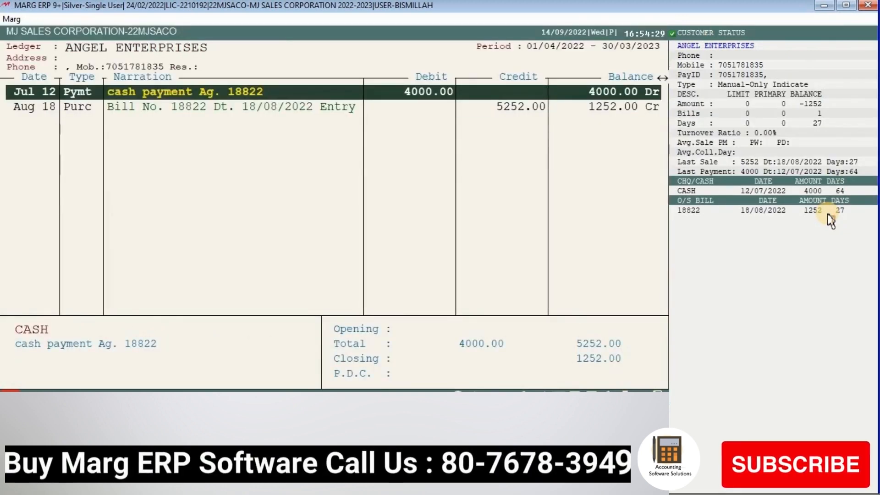
pyautogui.press('Down')
pyautogui.press('Up')
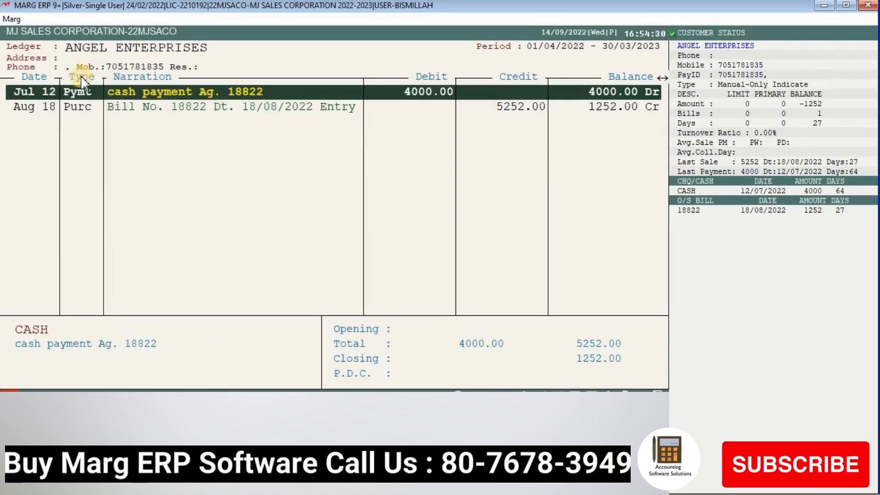
pyautogui.click(76, 110)
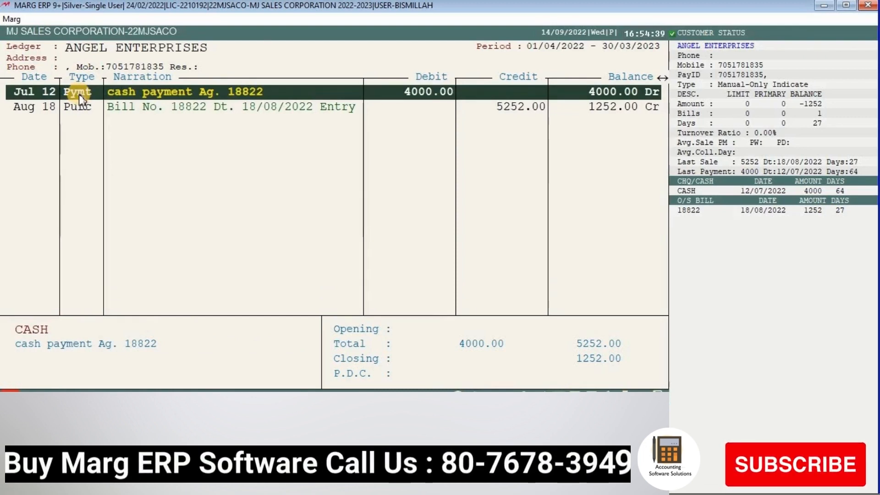
# Open the Jul 12 cash payment voucher for modification and set the ANGEL ENTERPRISES debit amount to 5252
pyautogui.doubleClick(79, 97)
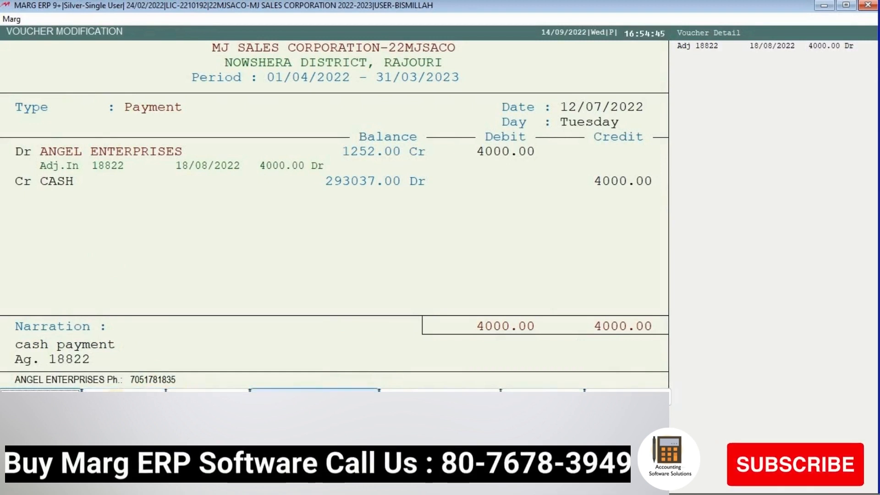
pyautogui.click(116, 400)
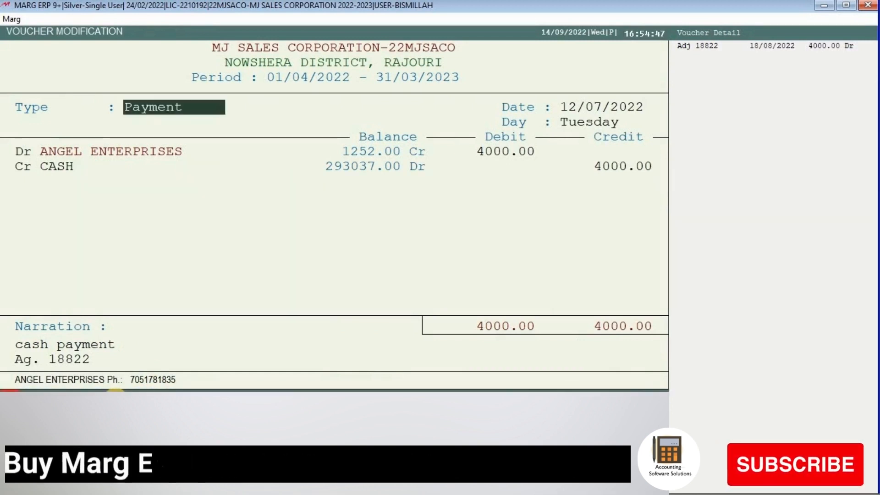
pyautogui.press('Return')
pyautogui.press('Return')
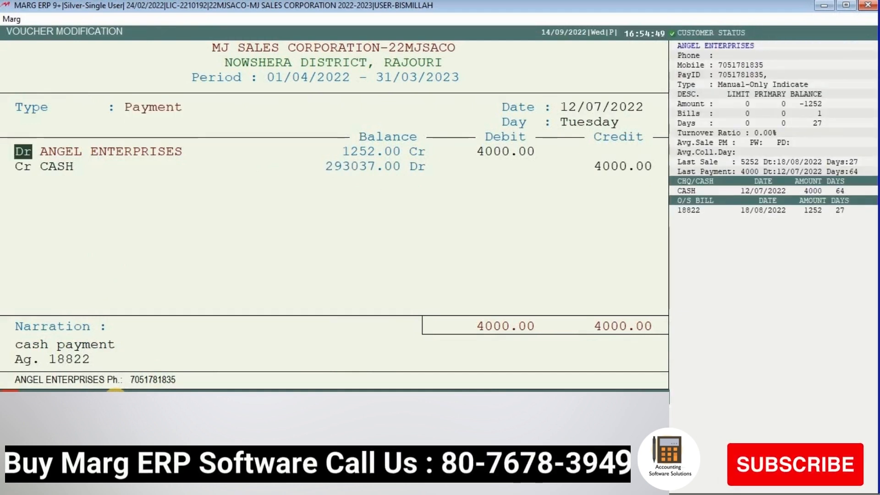
pyautogui.press('Return')
pyautogui.press('Return')
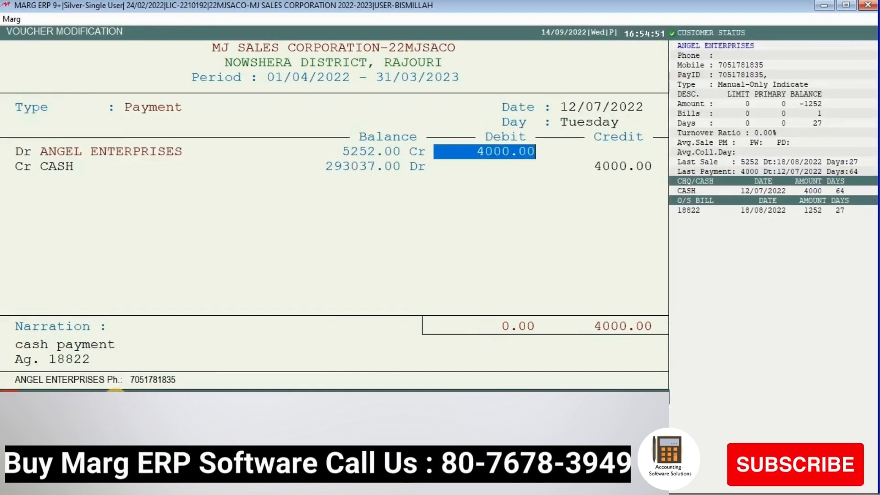
pyautogui.write('52')
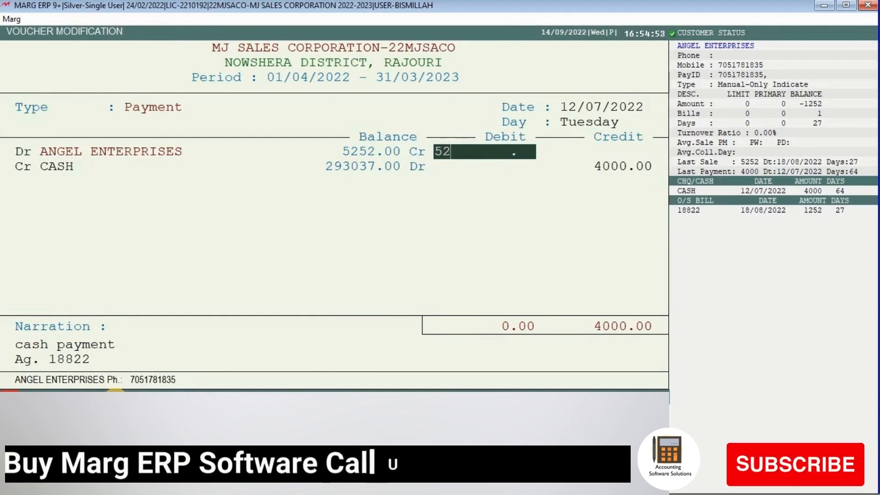
pyautogui.write('52')
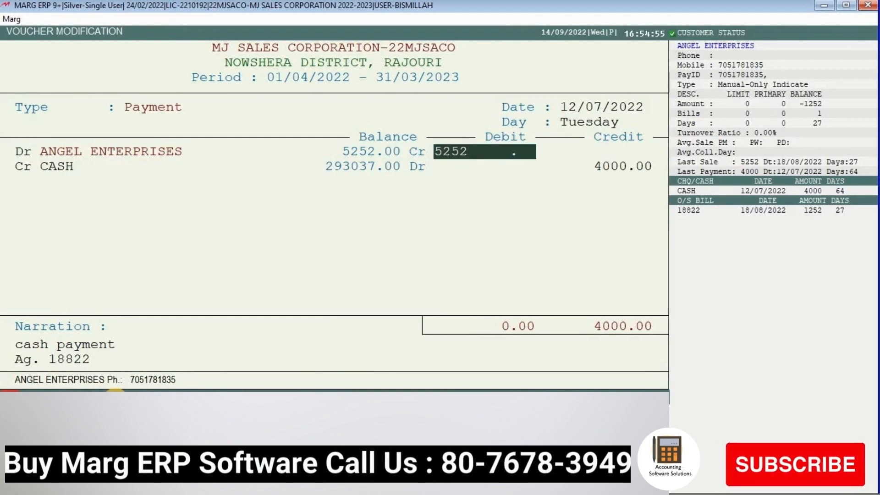
pyautogui.press('Return')
pyautogui.press('Return')
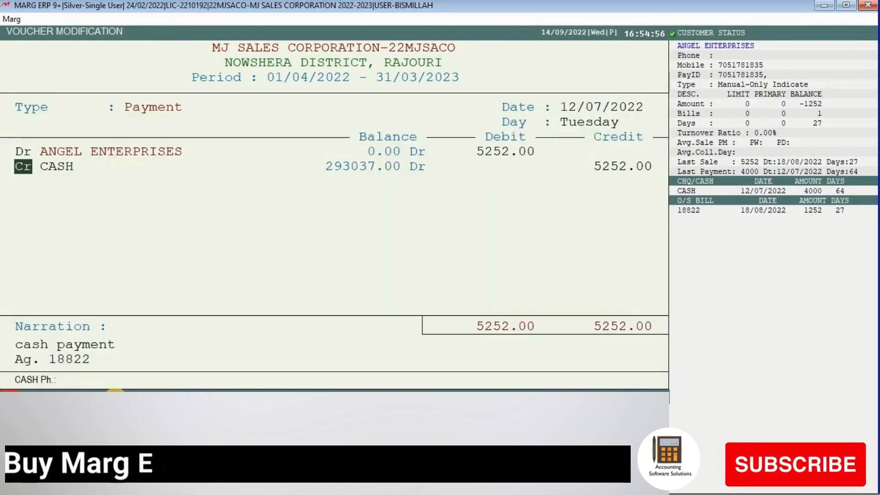
# Accept 5252 as the CASH credit, save the changes to the payment voucher and return to the creditors list
pyautogui.press('Return')
pyautogui.press('Return')
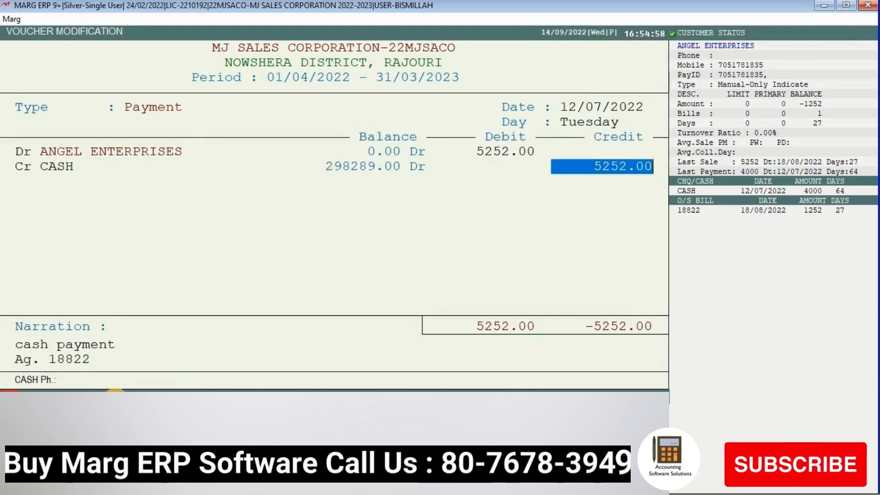
pyautogui.press('Return')
pyautogui.press('Return')
pyautogui.press('Return')
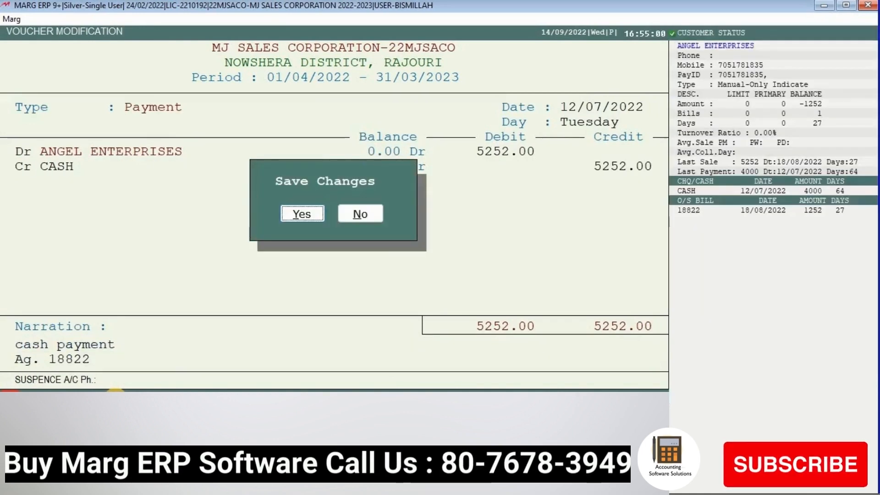
pyautogui.press('Return')
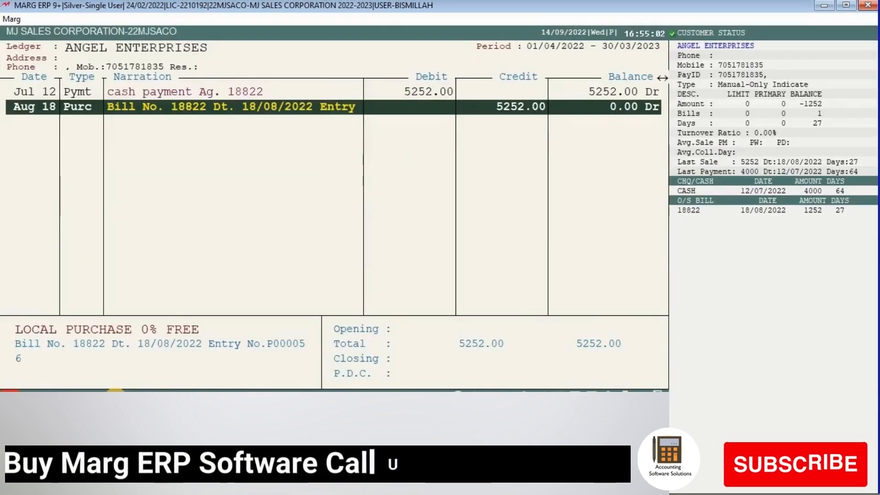
pyautogui.press('Escape')
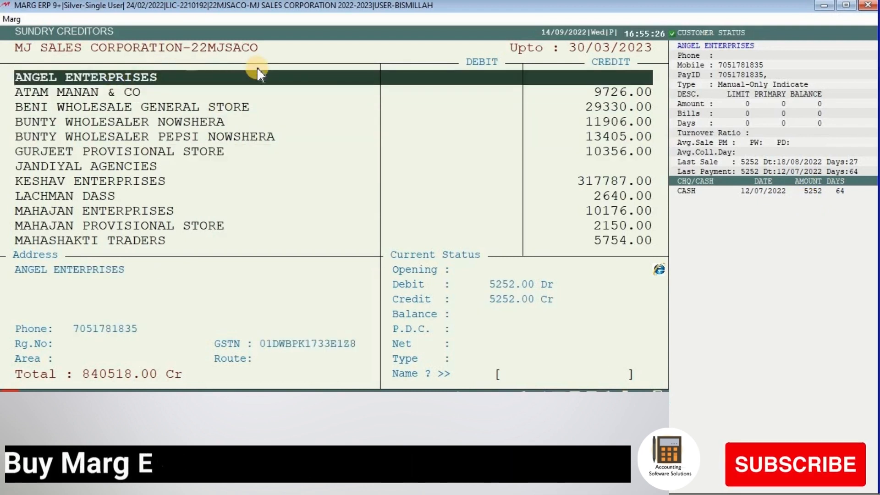
# Display the ATAM MANAN & CO ledger for 01/04/2022 to 30/03/2023
pyautogui.press('Down')
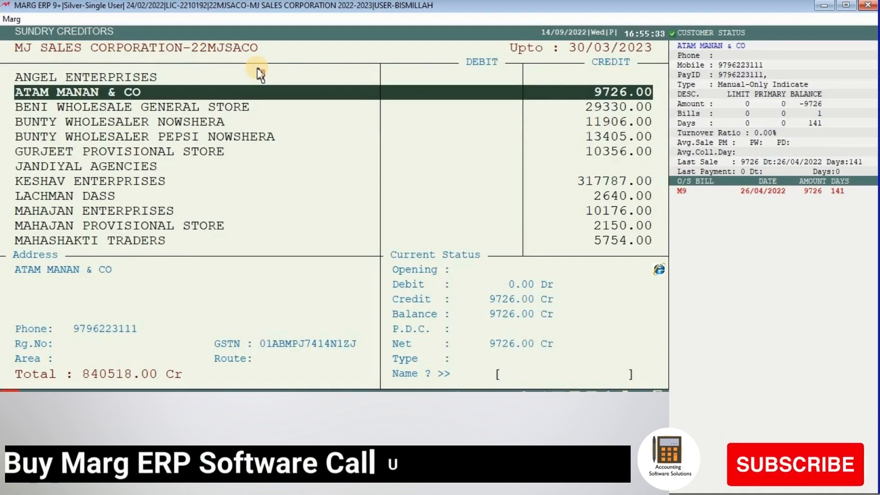
pyautogui.press('Return')
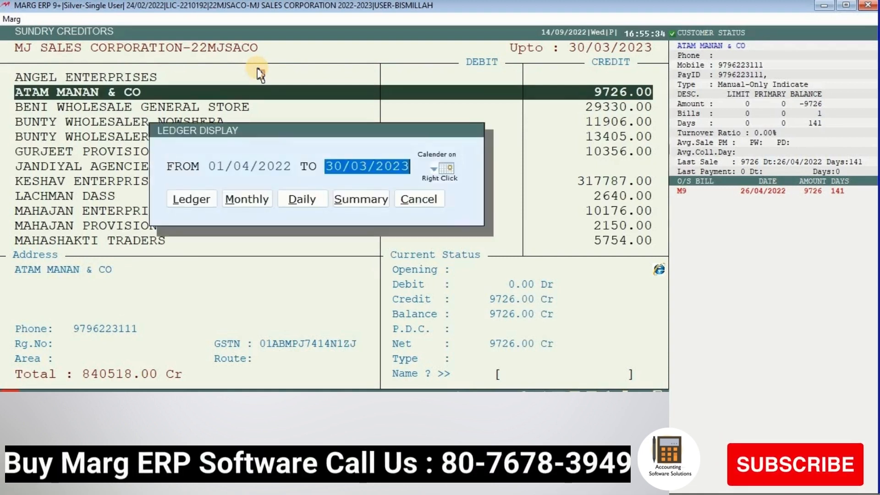
pyautogui.press('Return')
pyautogui.press('Return')
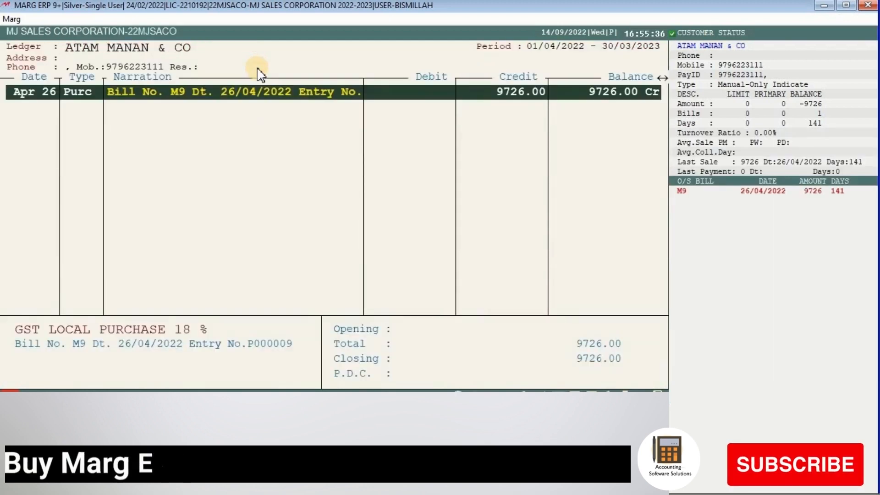
# Close the ATAM MANAN & CO ledger and the sundry creditors list to return to the main screen
pyautogui.press('Escape')
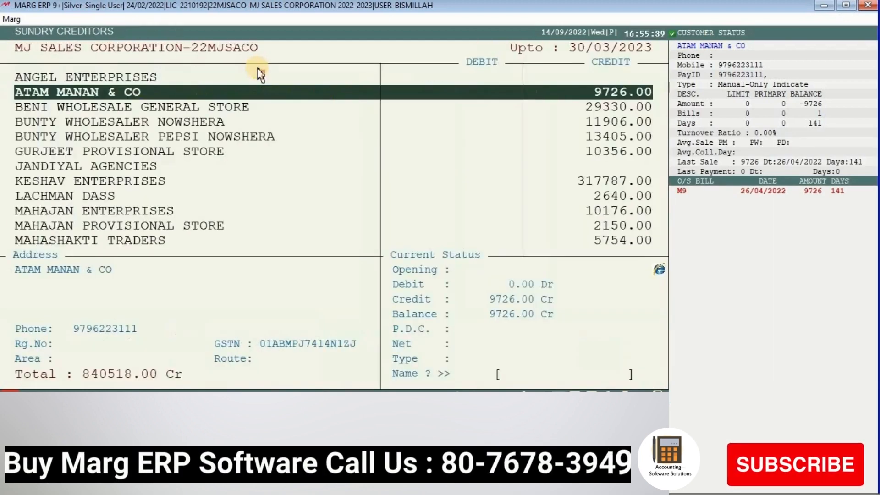
pyautogui.press('Escape')
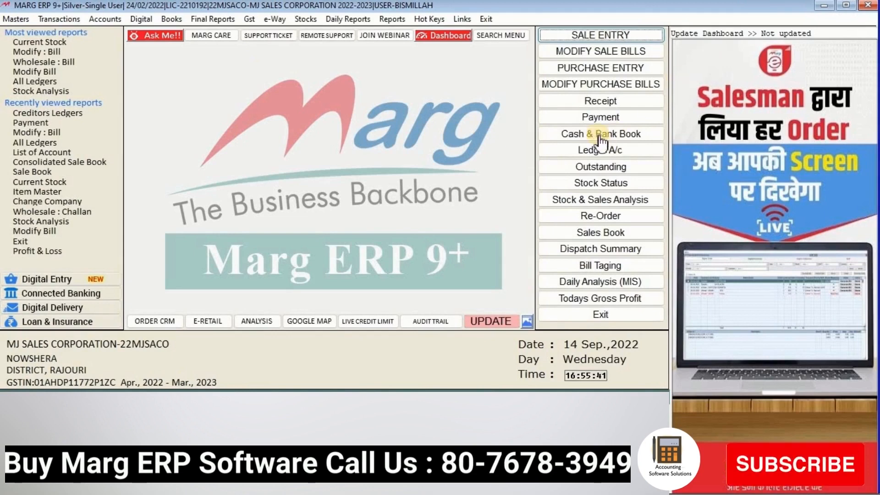
# Start a payment voucher dated 14/09/2022, look through the ledgers available for its debit entry, and leave without recording it
pyautogui.click(599, 120)
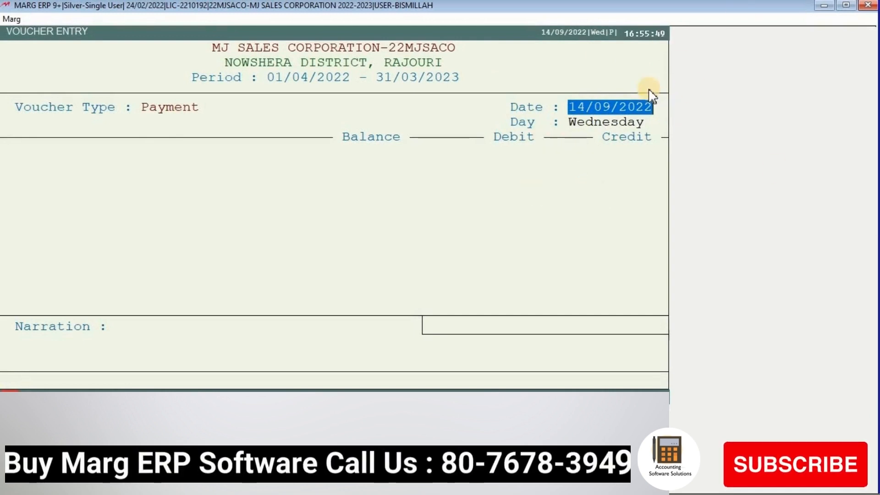
pyautogui.press('Return')
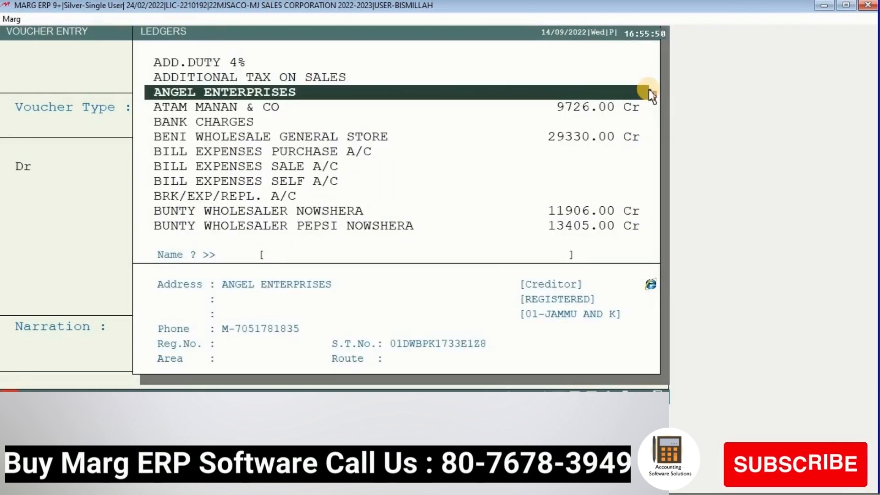
pyautogui.press('Down')
pyautogui.press('Down')
pyautogui.press('Down')
pyautogui.press('Down')
pyautogui.press('Down')
pyautogui.press('Down')
pyautogui.press('Down')
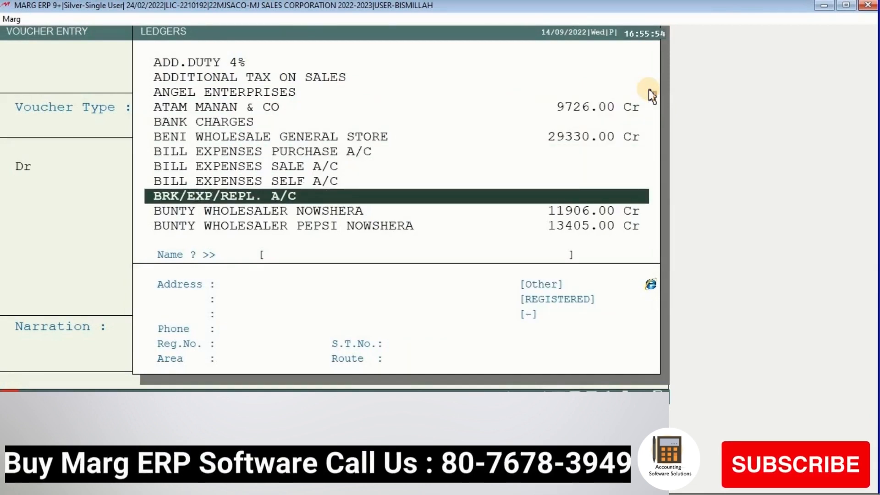
pyautogui.press('Escape')
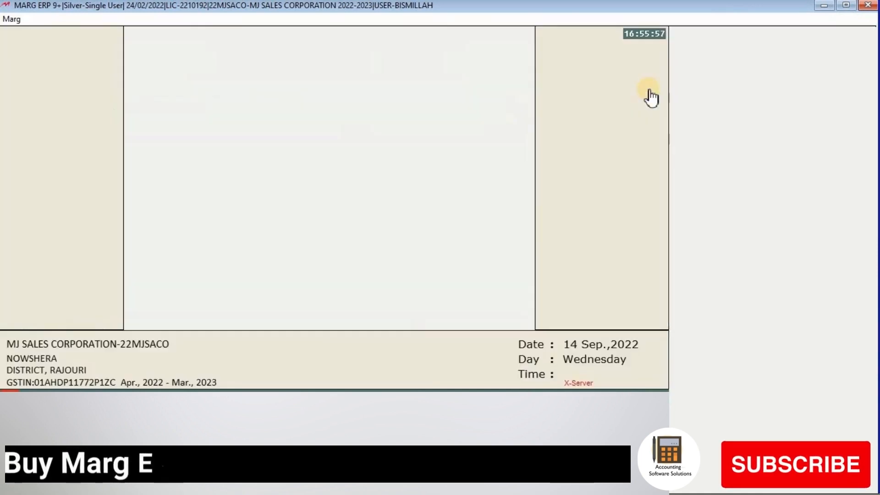